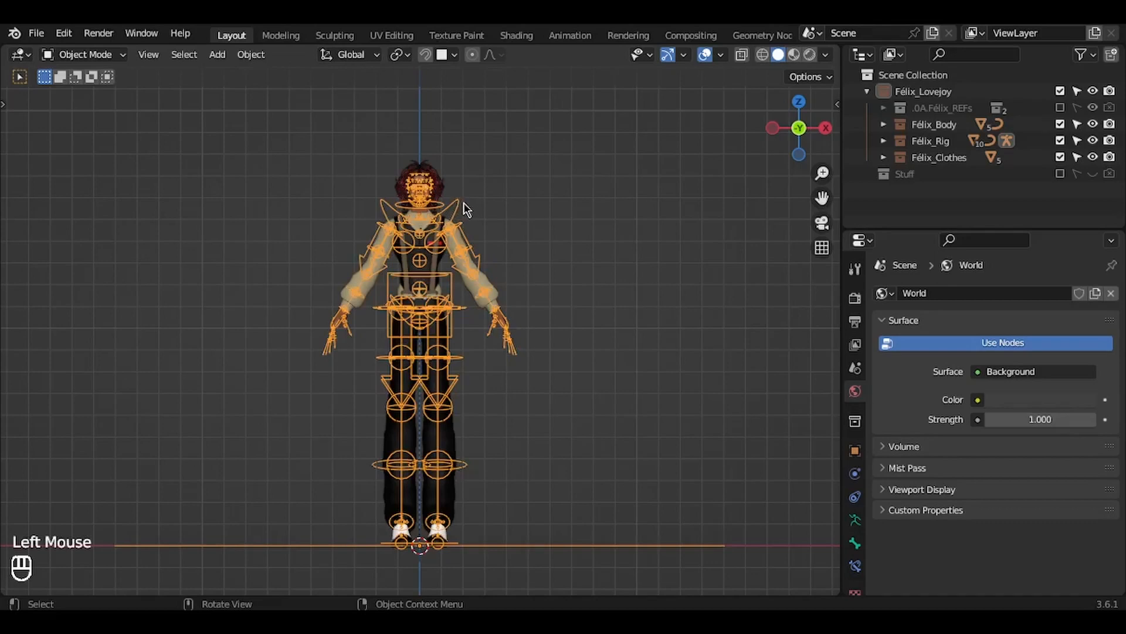
Put the character rig in Pose Mode and rotate the left foot control outward about the global Z axis.
key("ctrl+Tab")
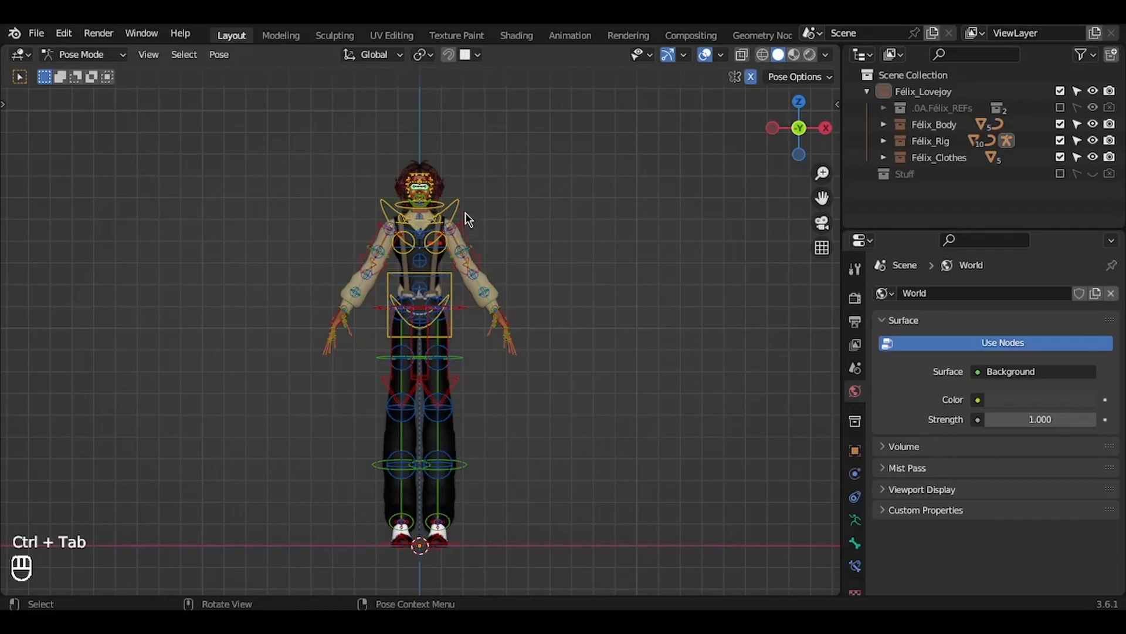
left_click(468, 218)
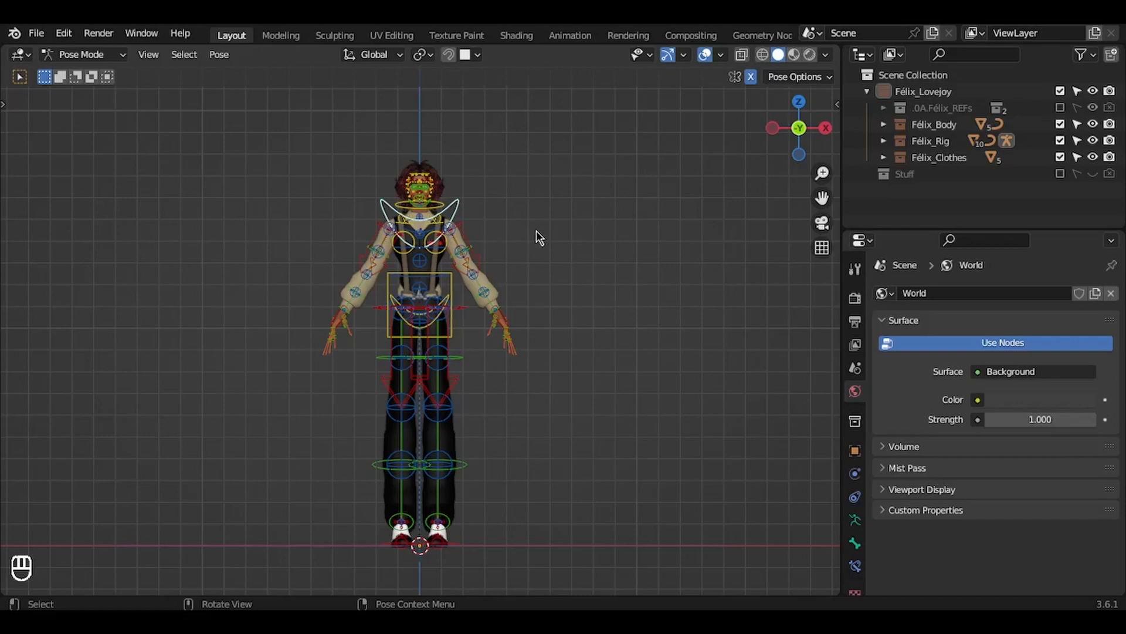
left_click(420, 544)
key("KP_Decimal")
left_click(475, 352)
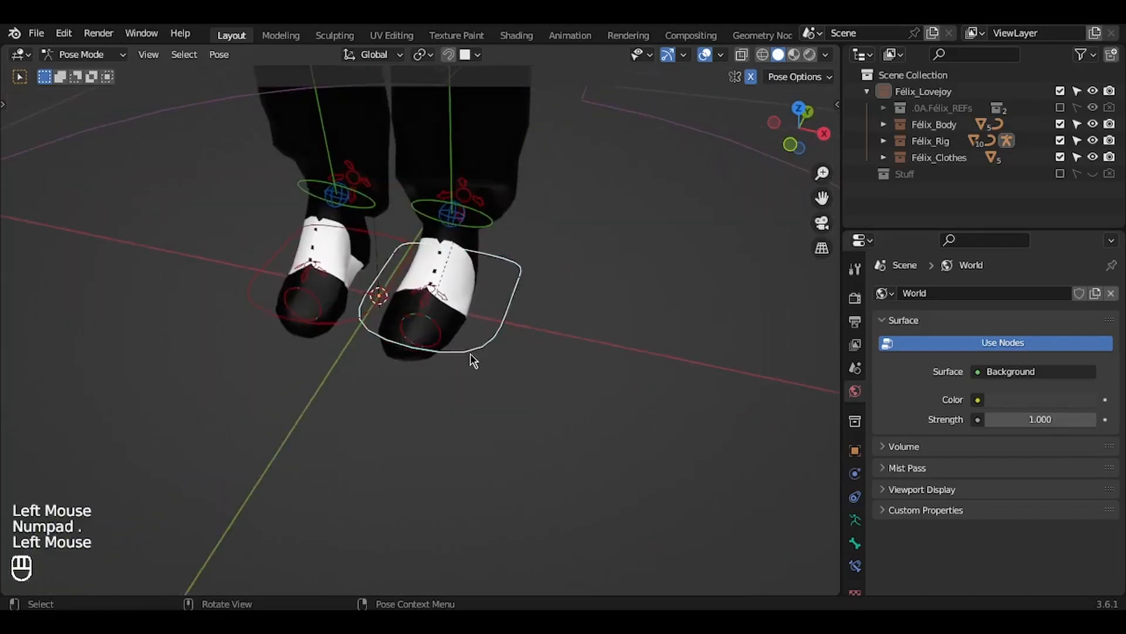
key("r")
key("z")
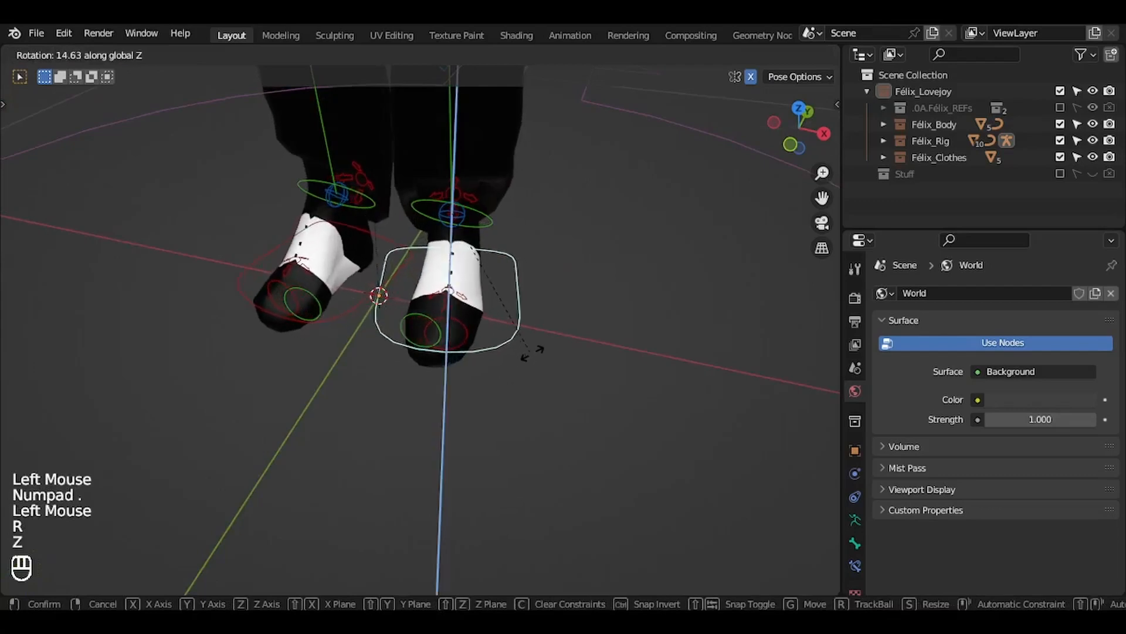
left_click(542, 352)
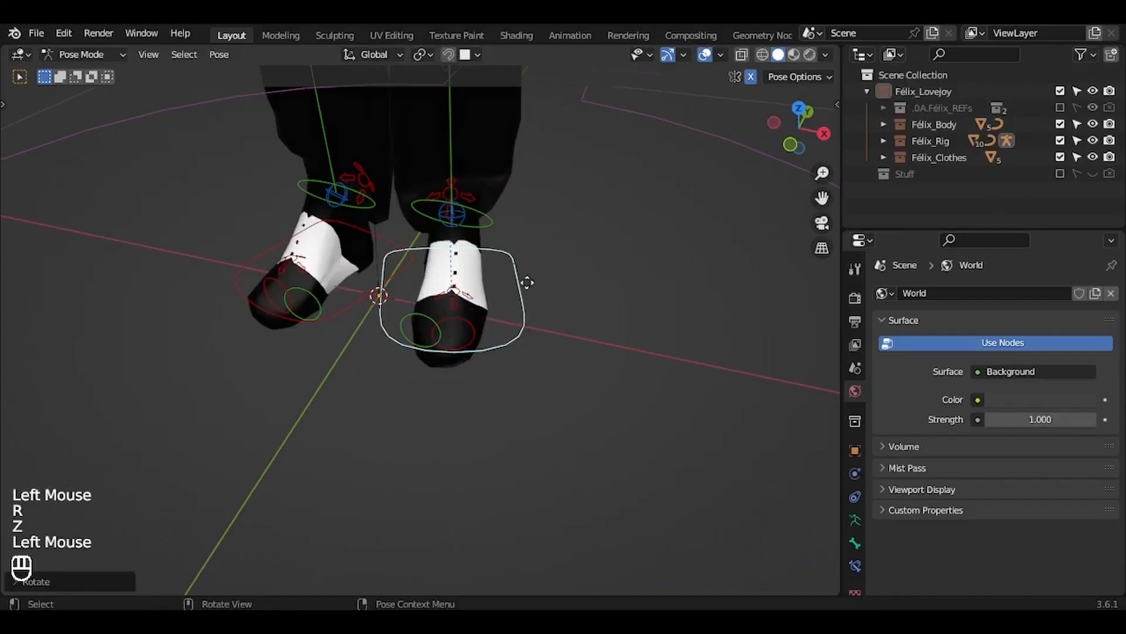
key("g")
left_click(565, 271)
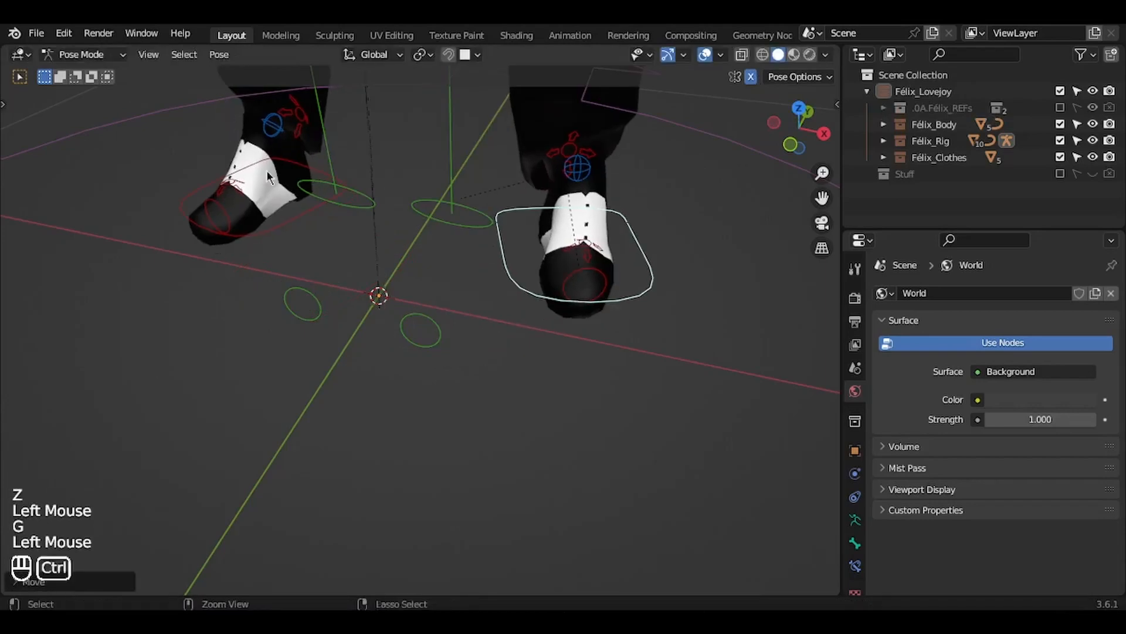
key("ctrl+z")
Move the left foot control slightly along global X and fine-tune its rotation about global Z.
scroll(410, 253, "down", 5, "ctrl")
scroll(410, 253, "up", 4, "shift")
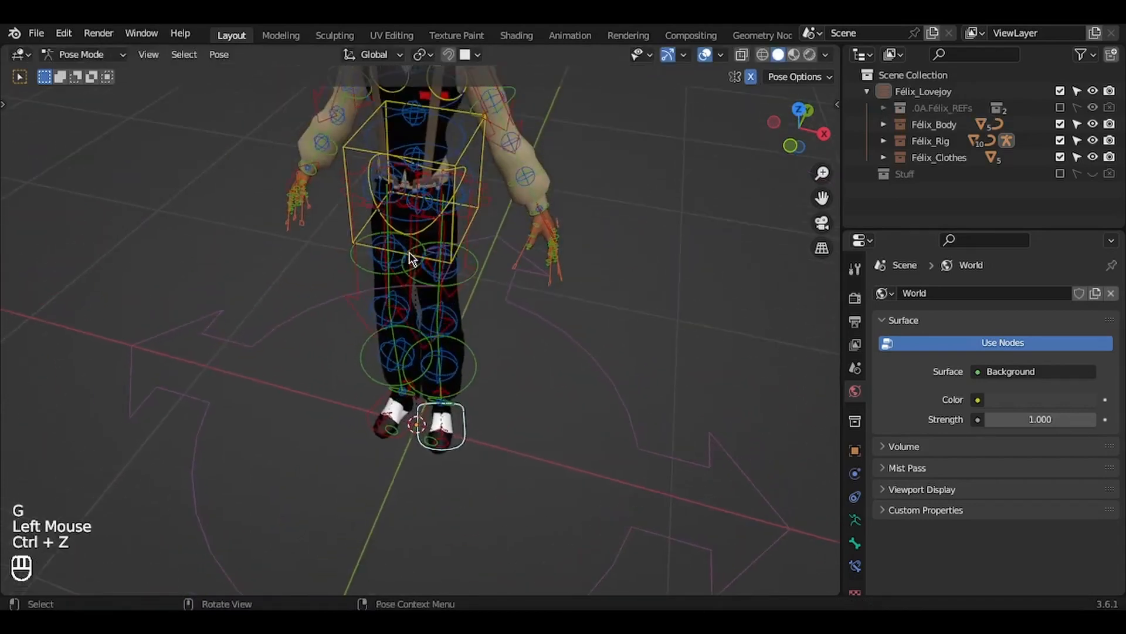
middle_click_drag(410, 258, 412, 271)
key("g")
key("x")
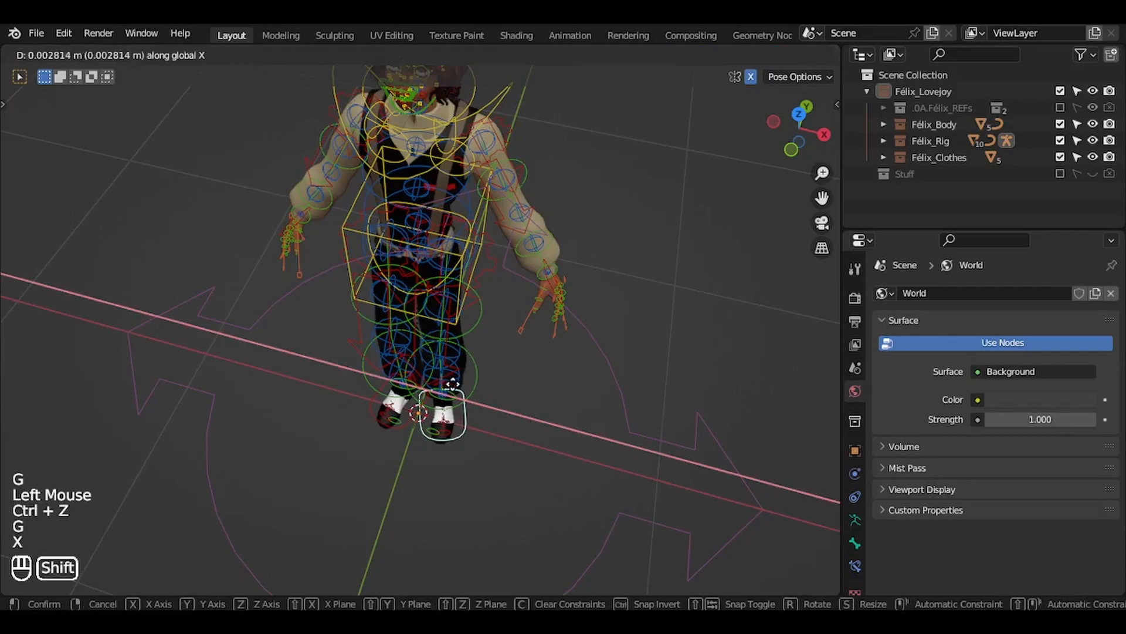
left_click(536, 521, "shift")
key("r")
key("z")
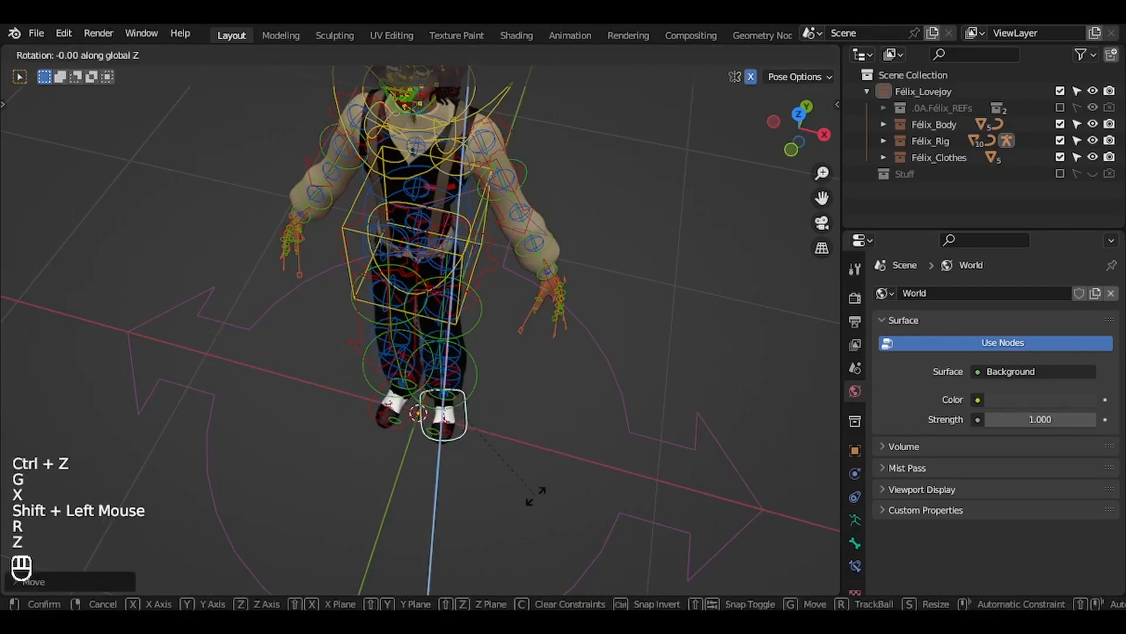
left_click(553, 362, "shift")
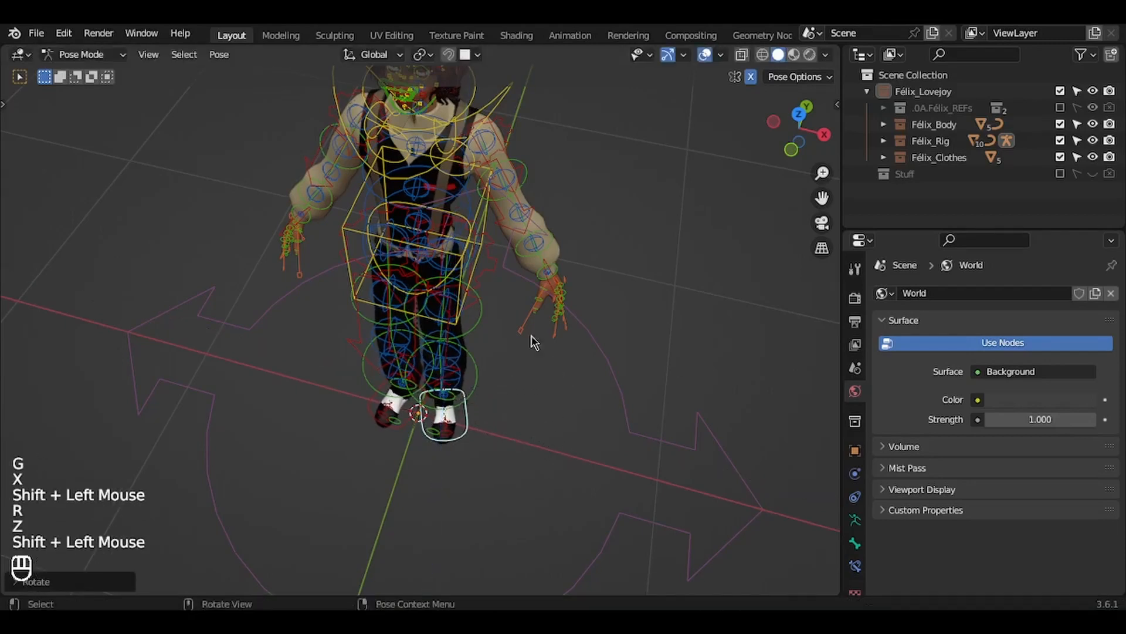
Move the torso box control and left hand control together about 0.01 m forward and upward in the right side view.
middle_click_drag(531, 340, 481, 279)
key("KP_1")
scroll(481, 279, "up", 5, "shift")
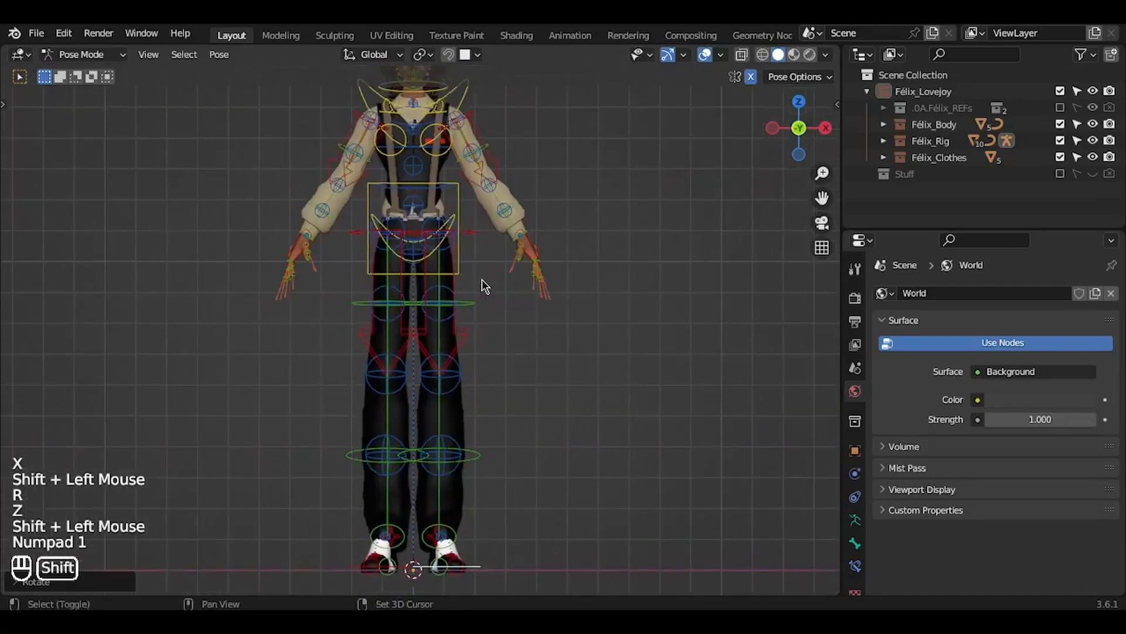
scroll(481, 279, "up", 3, "ctrl")
left_click(346, 130)
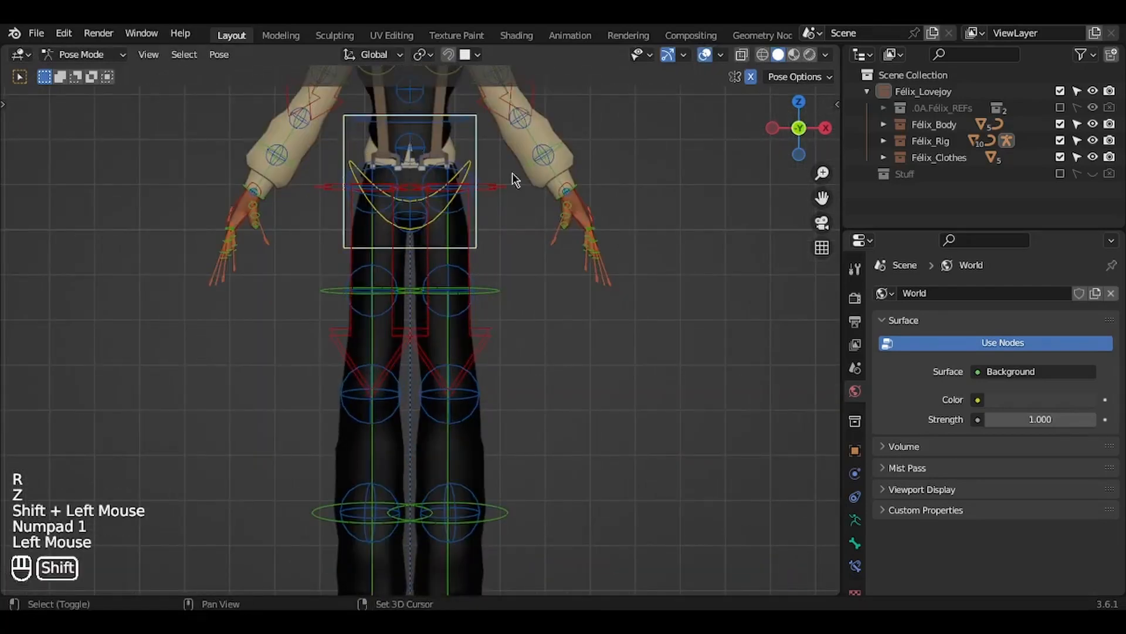
left_click(581, 195, "shift")
key("KP_3")
scroll(582, 195, "down", 2, "ctrl")
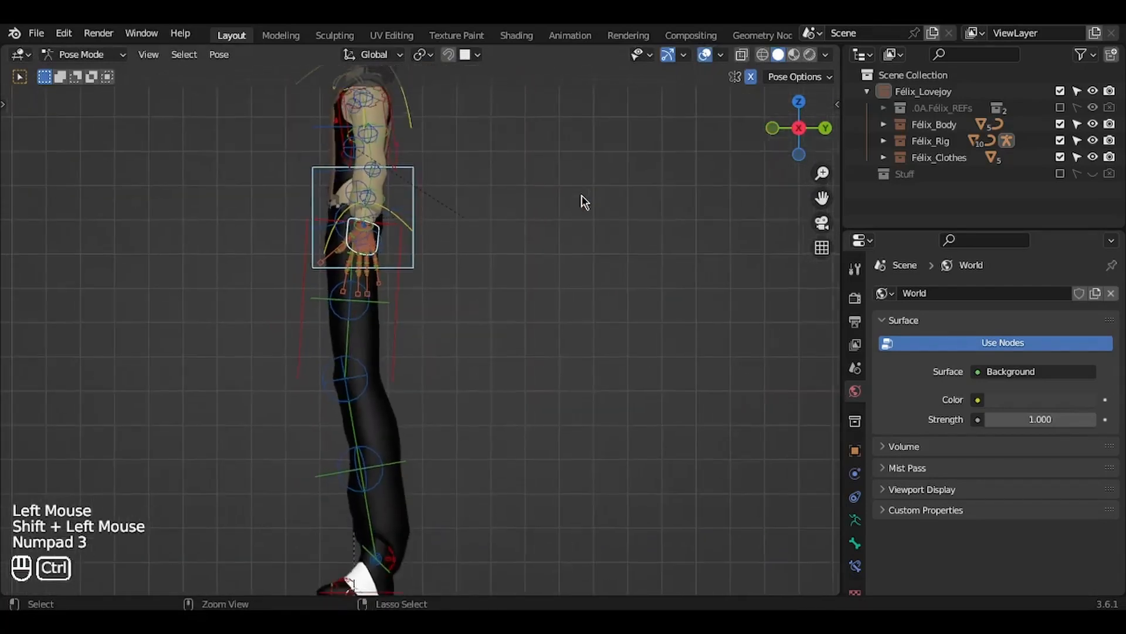
scroll(581, 195, "left", 2, "shift")
scroll(582, 195, "left", 2, "shift")
scroll(582, 195, "down", 1, "ctrl")
scroll(582, 195, "left", 1, "shift")
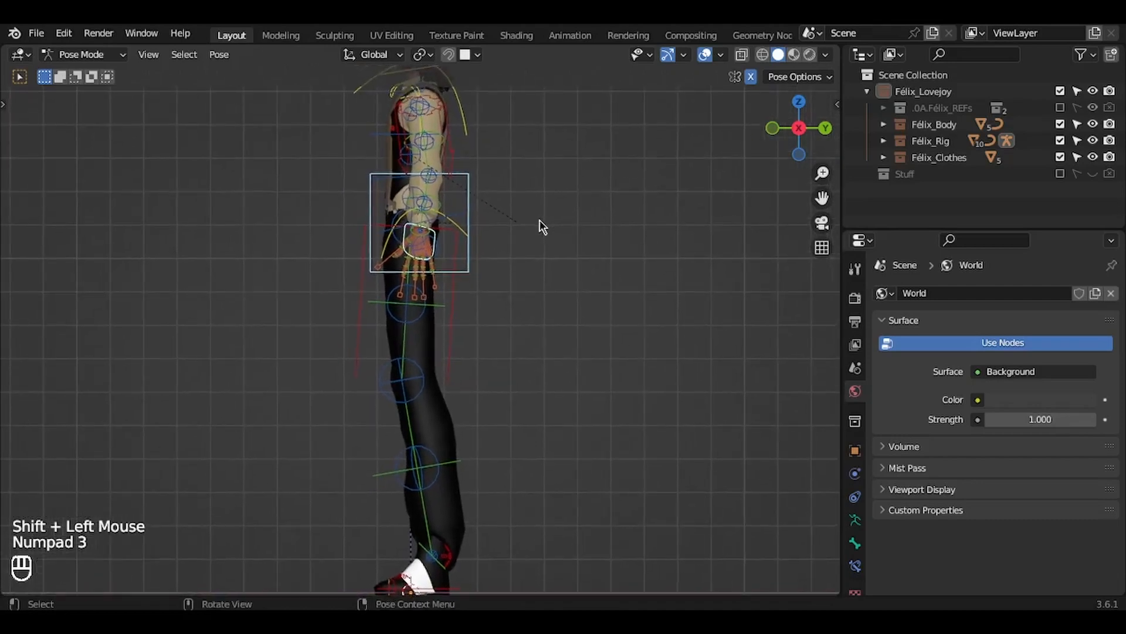
key("g")
key("shift")
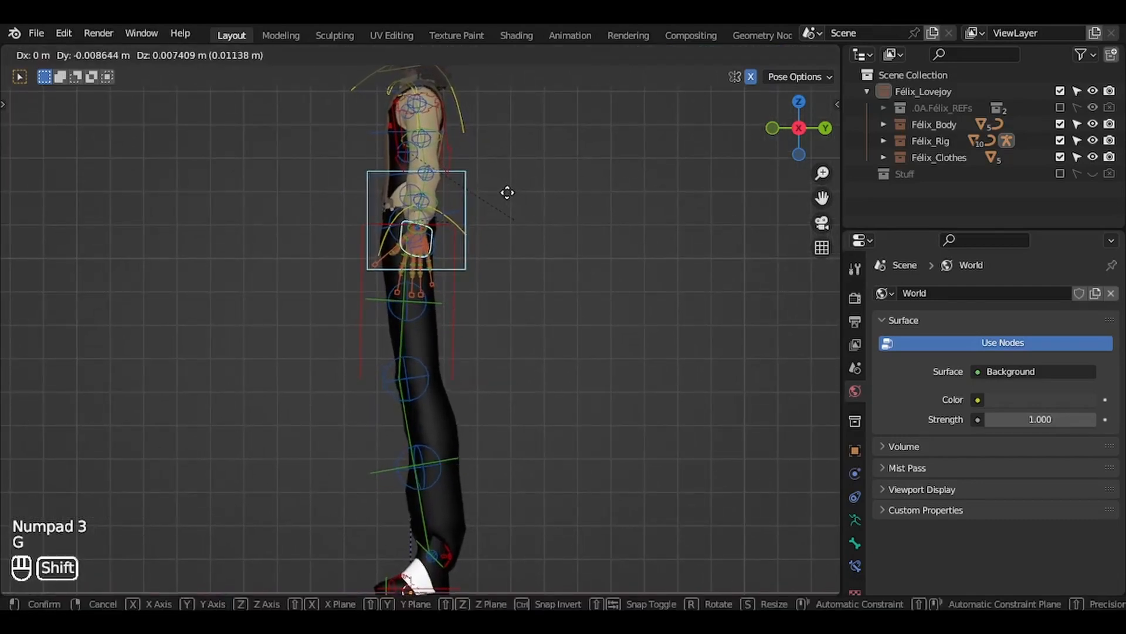
left_click(453, 235, "shift")
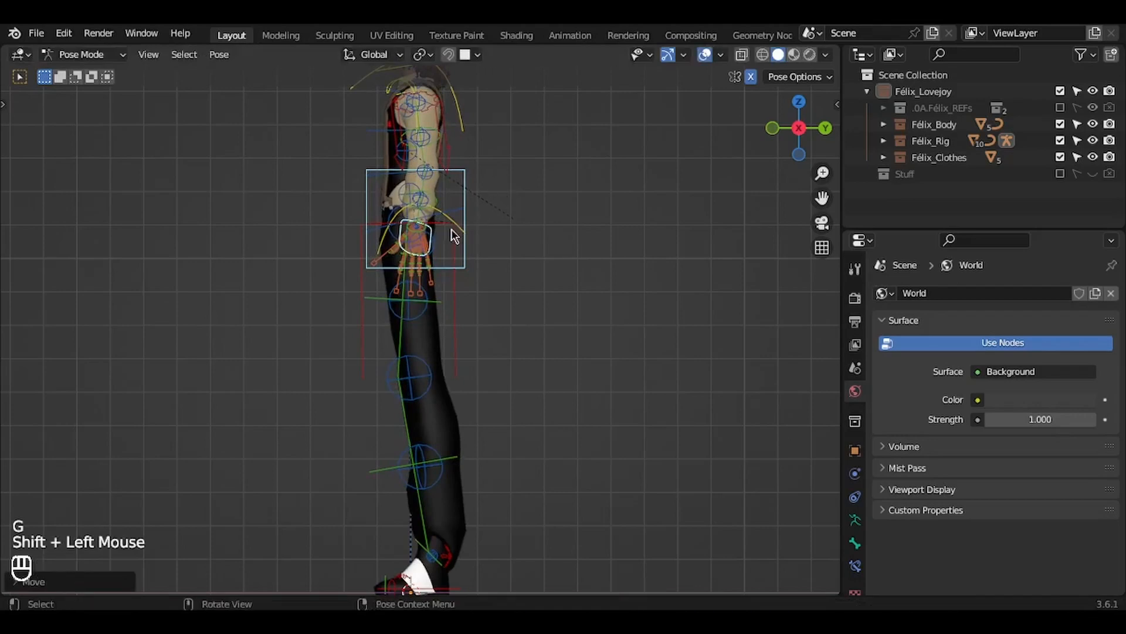
Rotate the curved hips control by about 3.5 degrees in the right side view.
left_click(461, 233)
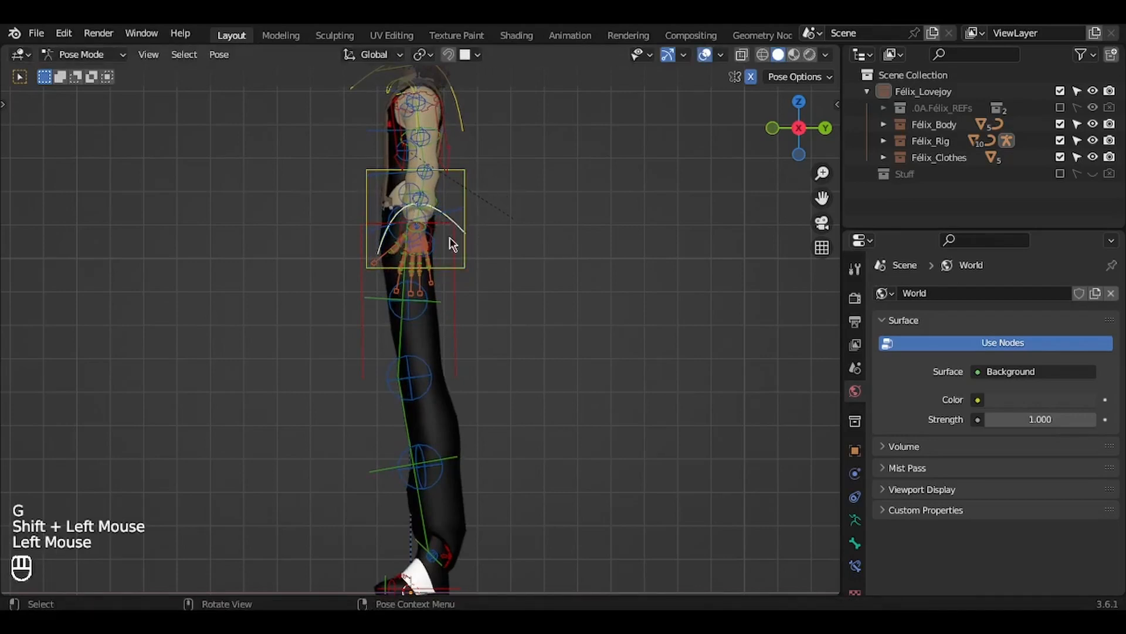
key("r")
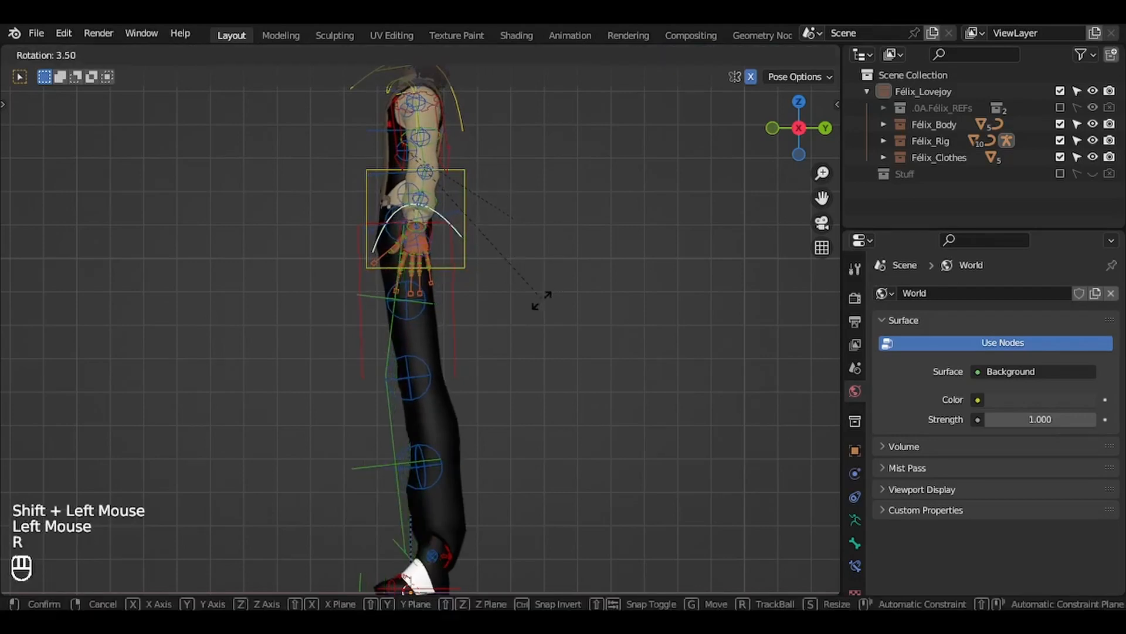
left_click(544, 305)
Rotate the left hand control at the wrist in the front view so the fingers point more straight down.
key("KP_1")
scroll(541, 306, "up", 2)
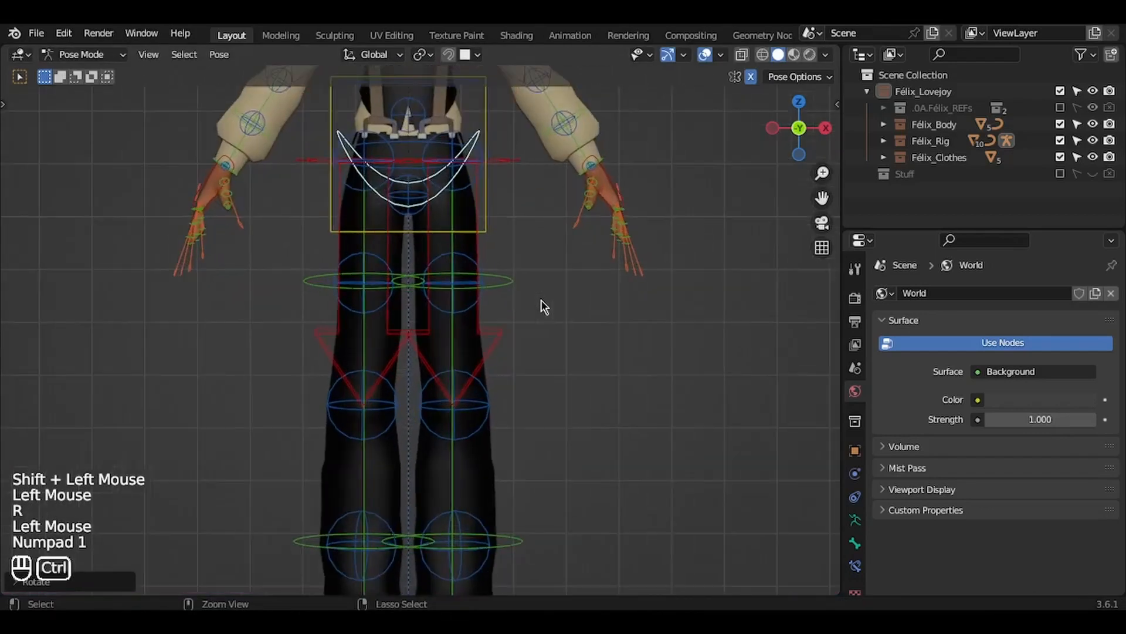
left_click(581, 239)
key("KP_Decimal")
scroll(579, 231, "up", 1, "ctrl")
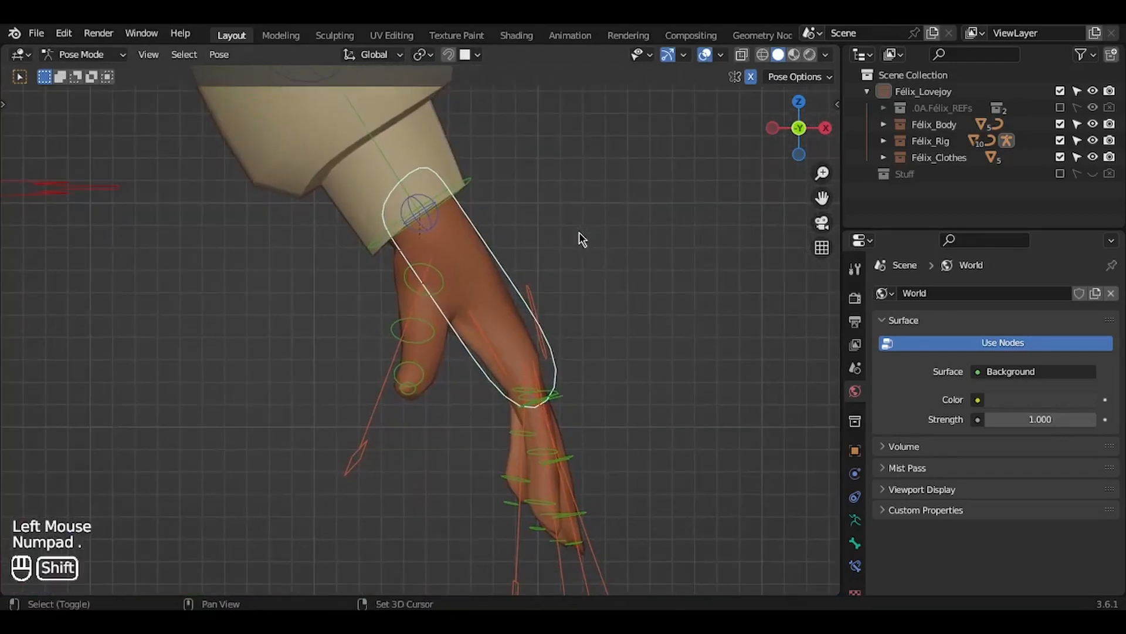
scroll(579, 231, "down", 1, "shift")
scroll(579, 231, "down", 2, "ctrl")
scroll(579, 232, "down", 1, "shift")
scroll(579, 232, "down", 1)
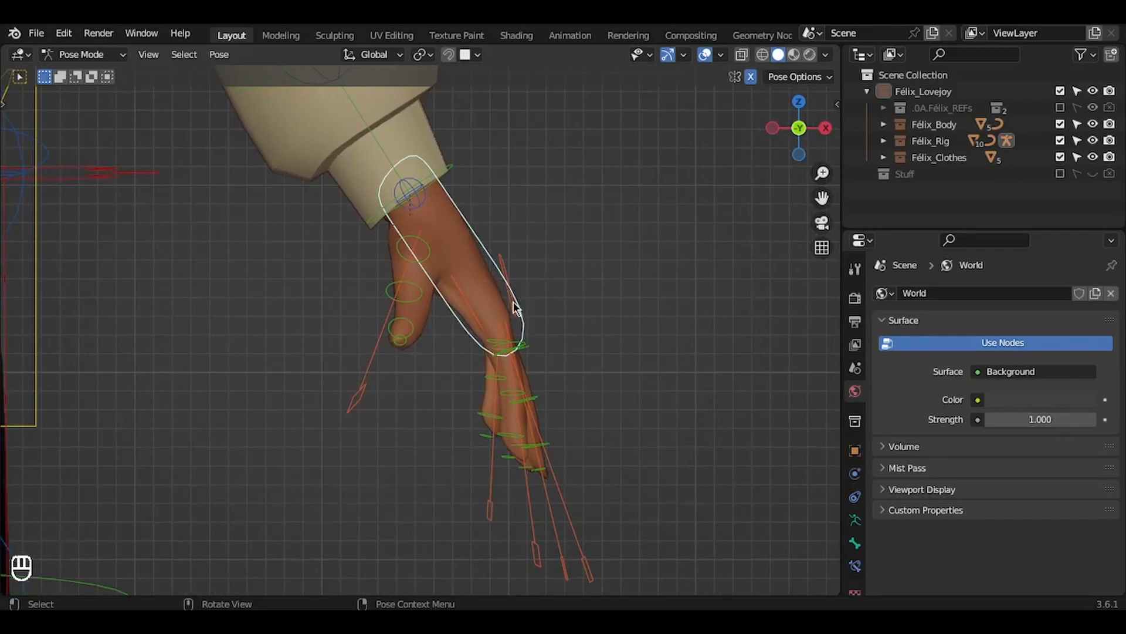
key("r")
left_click(560, 318)
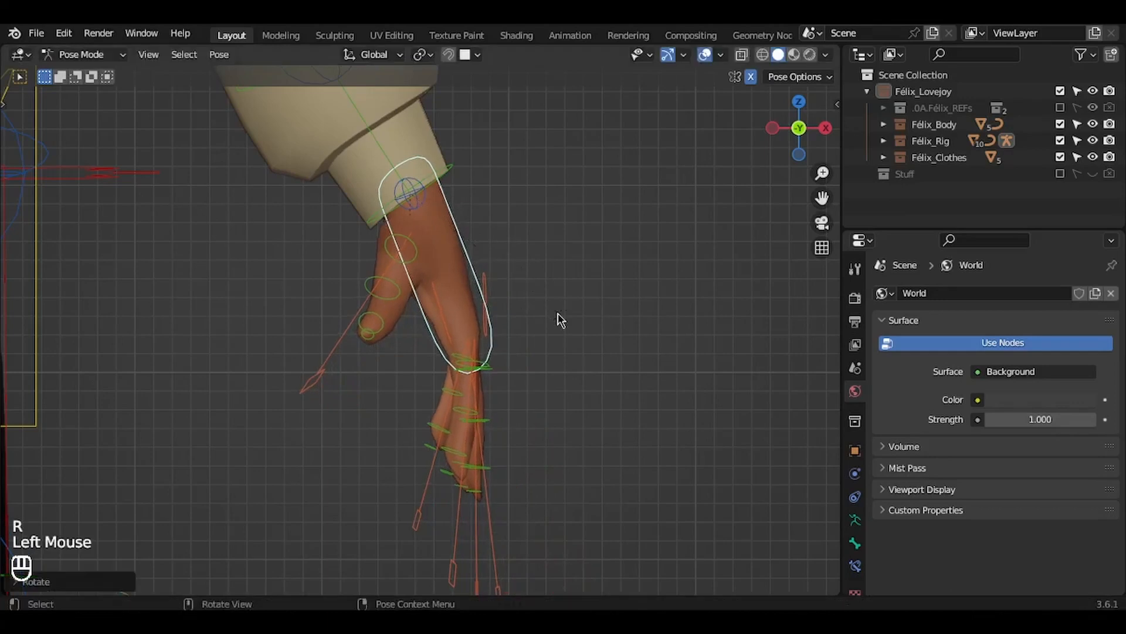
Rotate the palm control above the left little finger by about 6 degrees in the front view.
left_click(472, 333)
key("r")
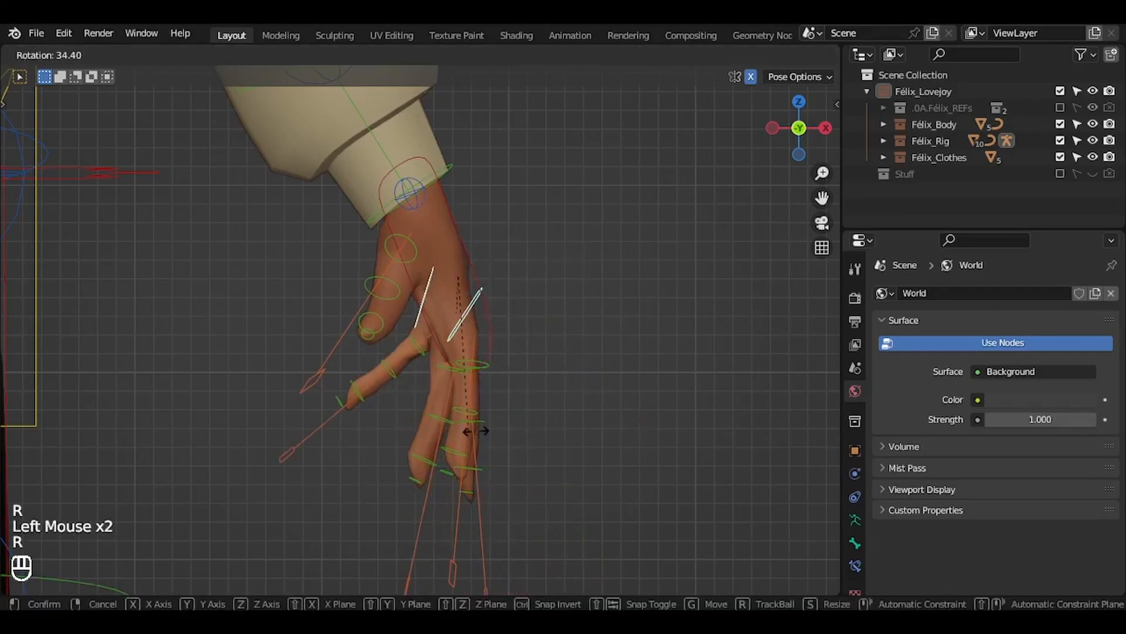
key("Escape")
key("r")
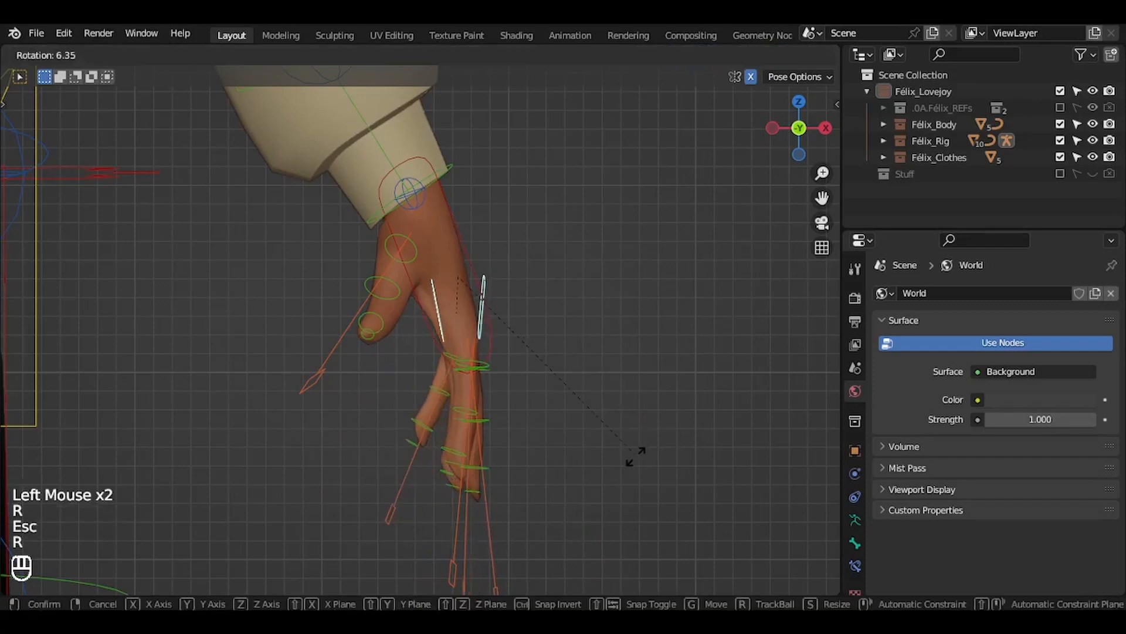
left_click(636, 456)
Rotate the same palm control in the right side view to adjust the spread of the left fingers.
key("KP_3")
middle_click_drag(636, 459, 657, 444, "shift")
key("r")
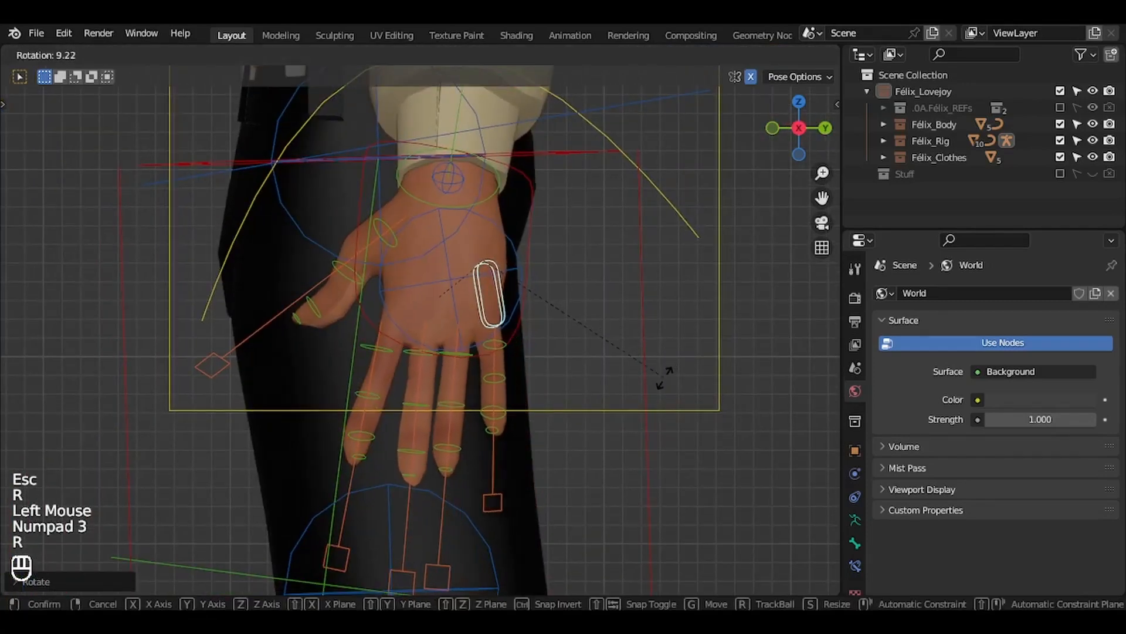
left_click(554, 402)
key("r")
key("Escape")
Rotate the left thumb's main control toward the palm in the right side view and scale it to about 0.91.
left_click(211, 366)
key("r")
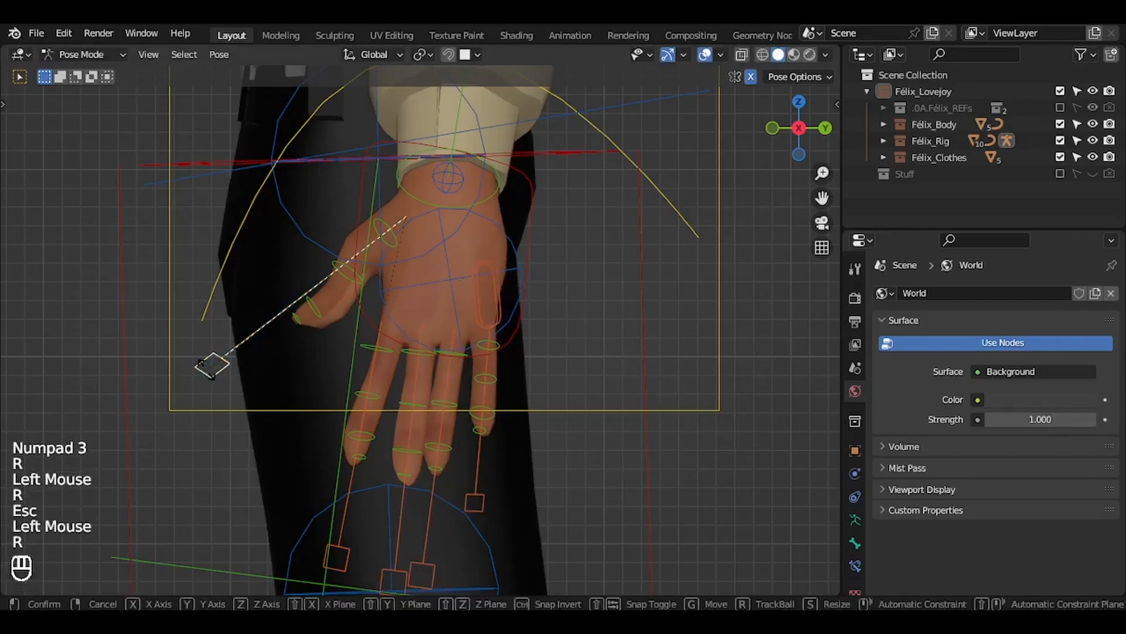
key("Escape")
key("r")
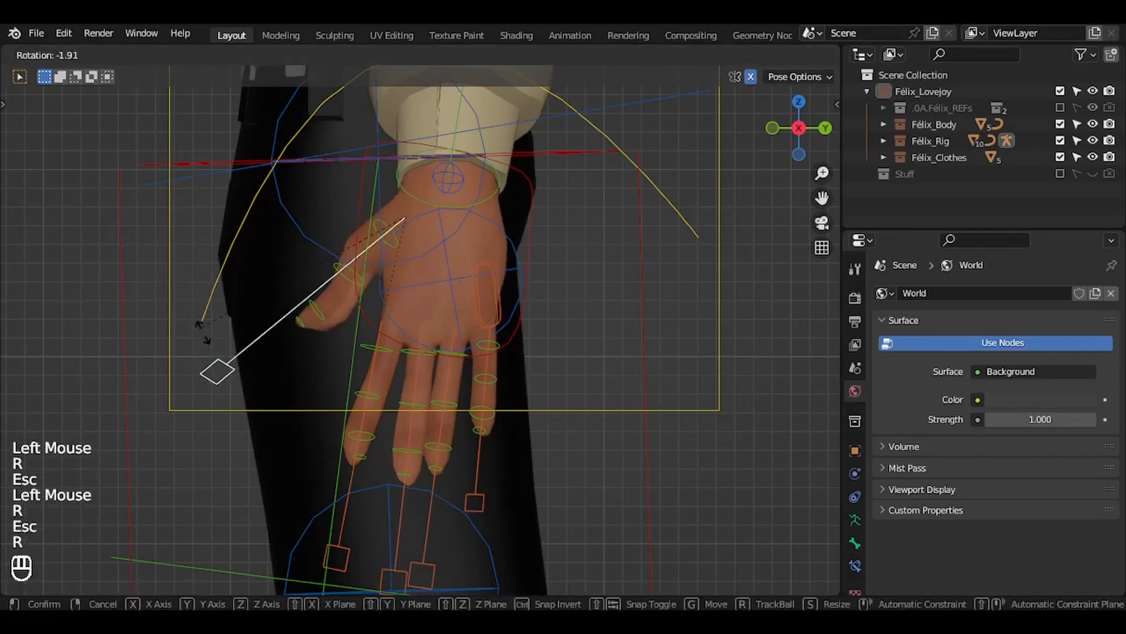
left_click(213, 352)
key("s")
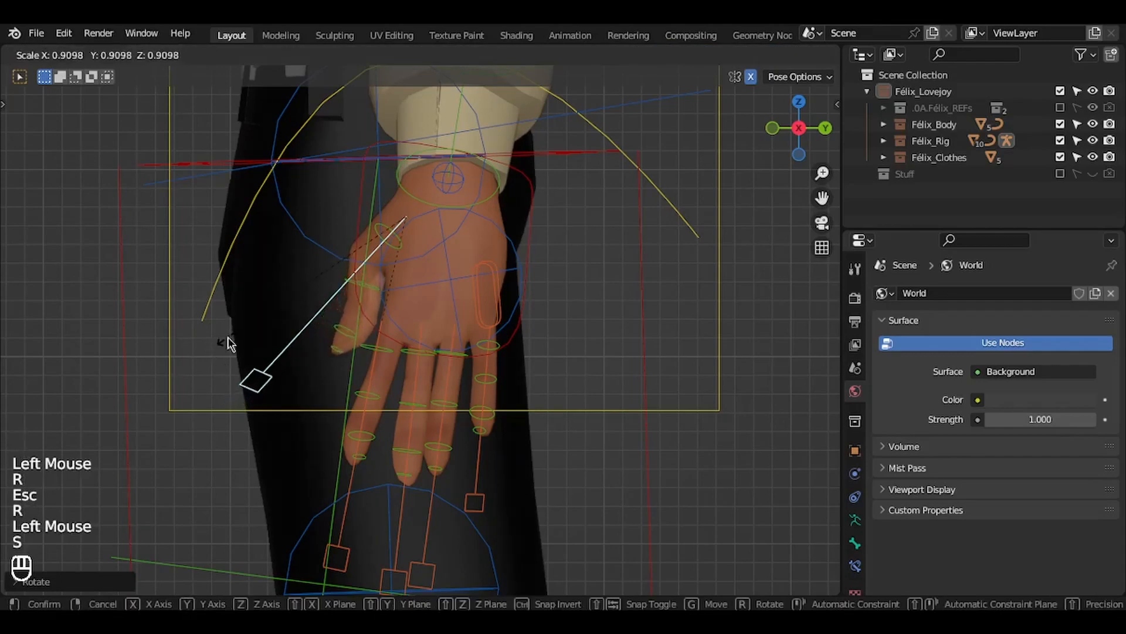
left_click(228, 343)
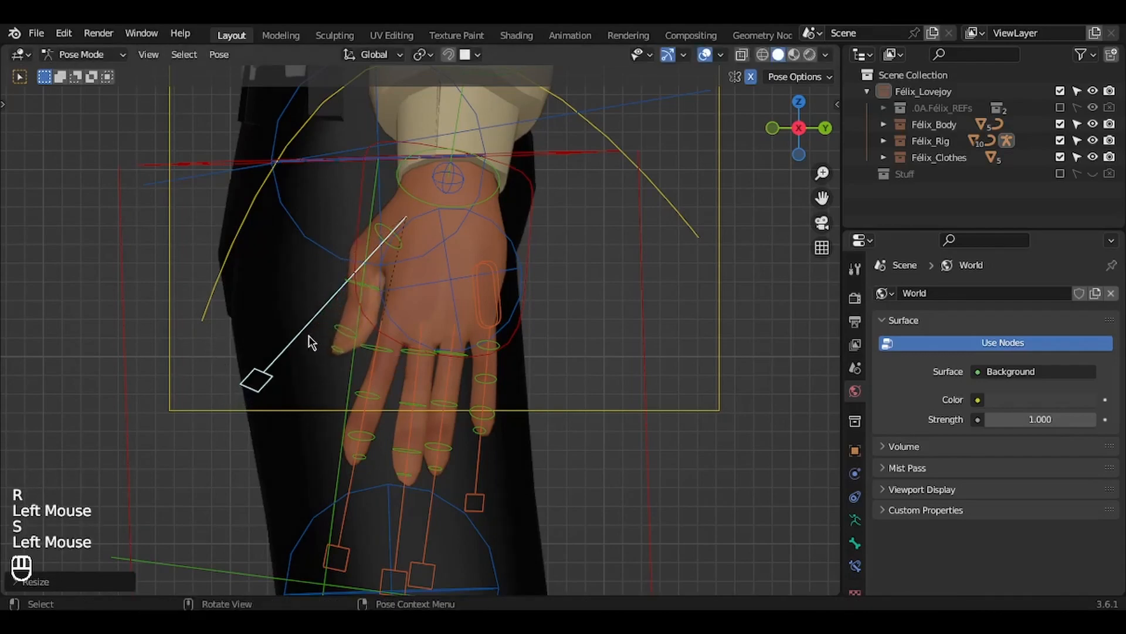
key("s")
key("Escape")
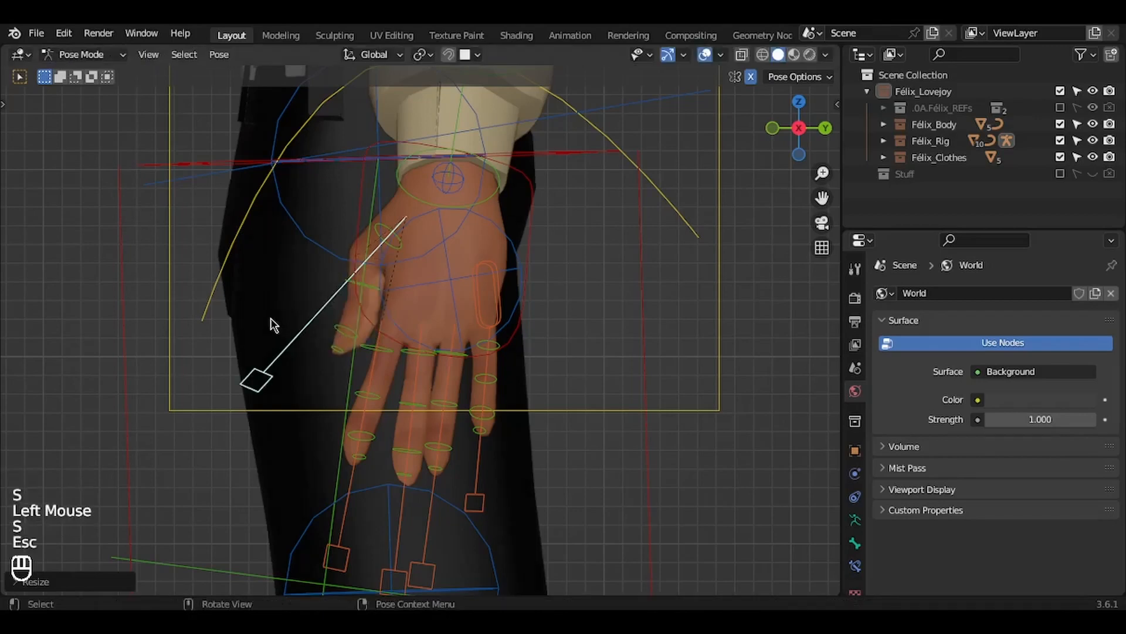
Rotate the left thumb's main control in the front view to bring the thumb closer to the hand.
key("KP_1")
key("r")
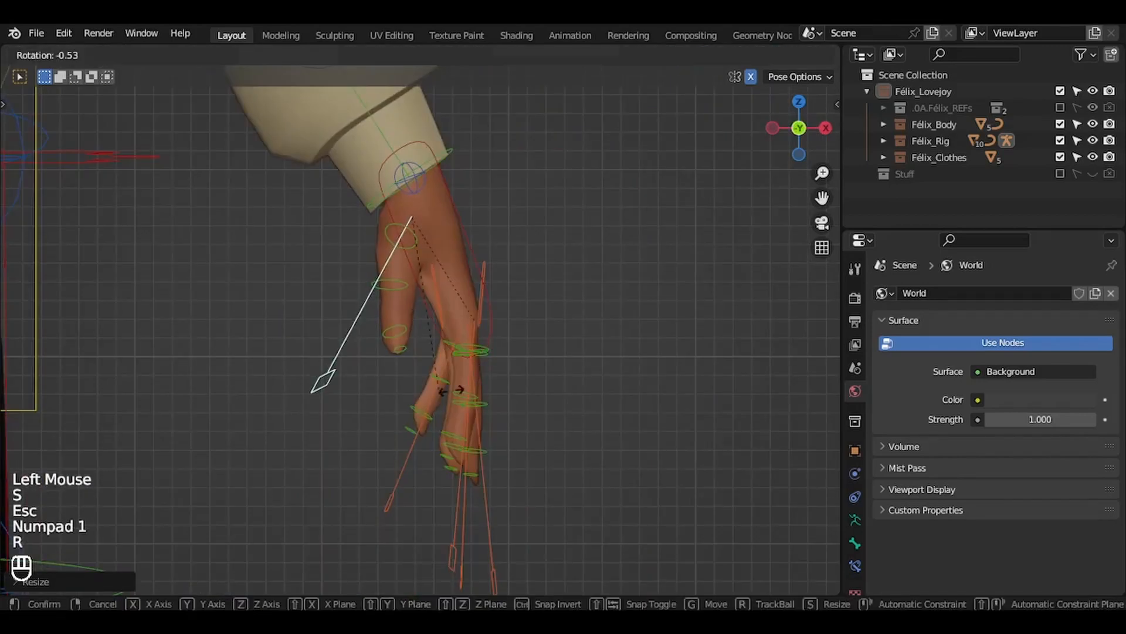
left_click(473, 397)
scroll(475, 397, "down", 2)
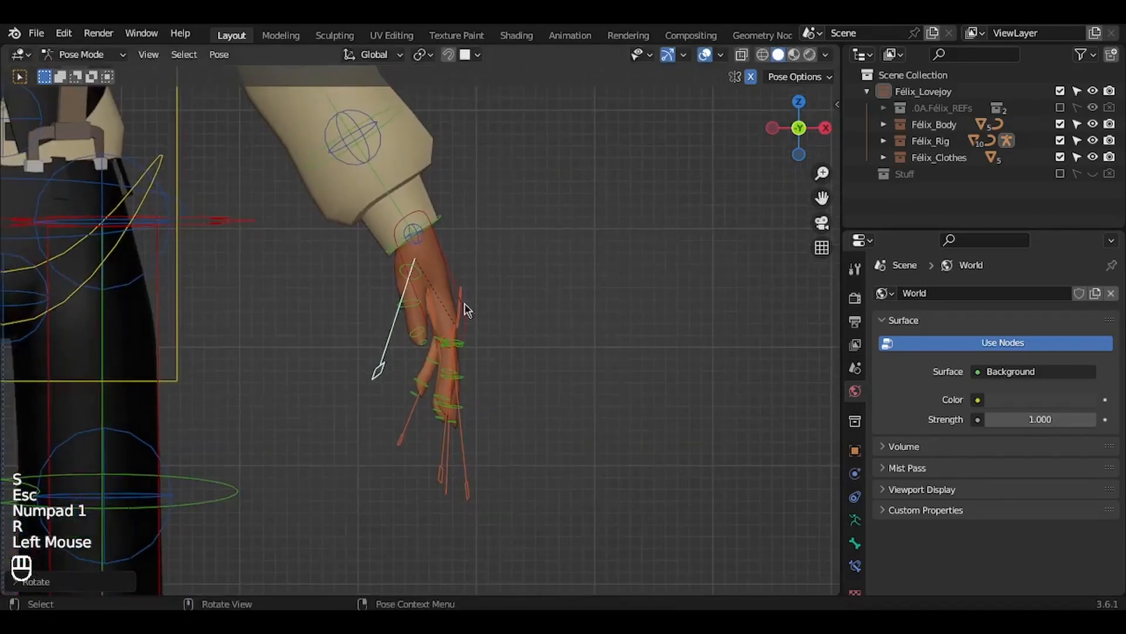
scroll(450, 264, "down", 2)
scroll(450, 261, "up", 2)
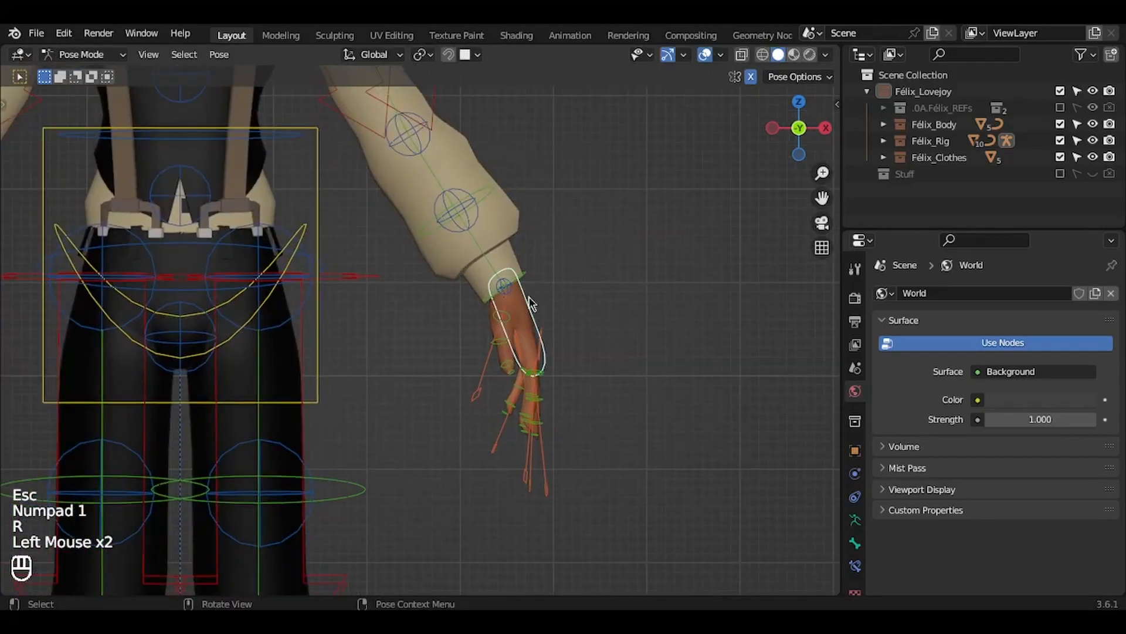
key("g")
key("Escape")
middle_click_drag(484, 277, 528, 288, "shift")
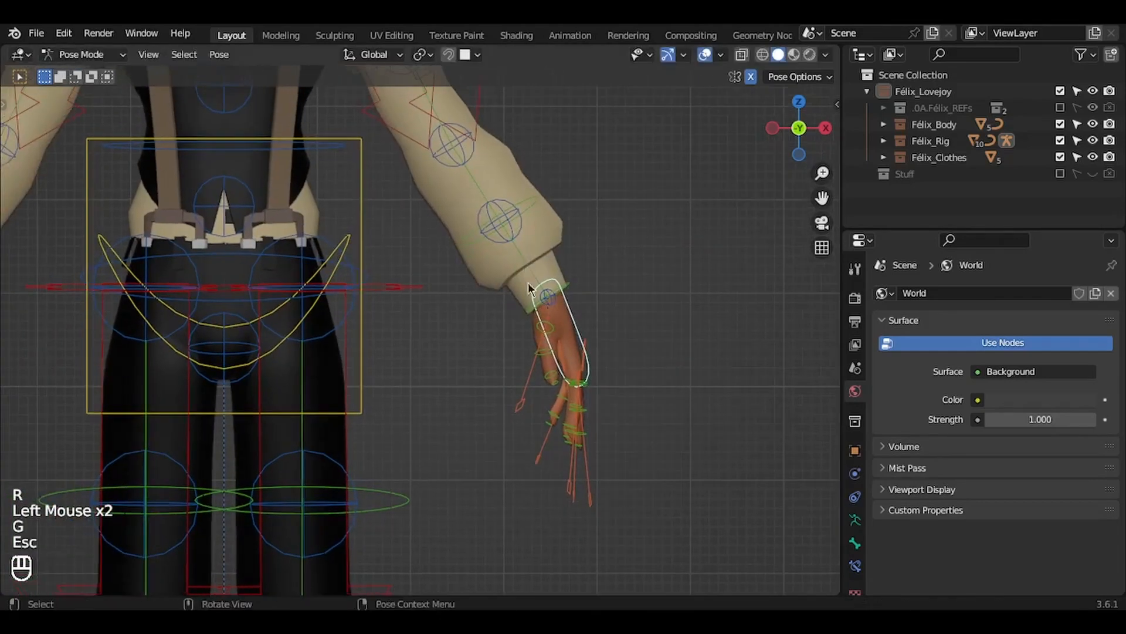
middle_click_drag(588, 374, 587, 373, "ctrl")
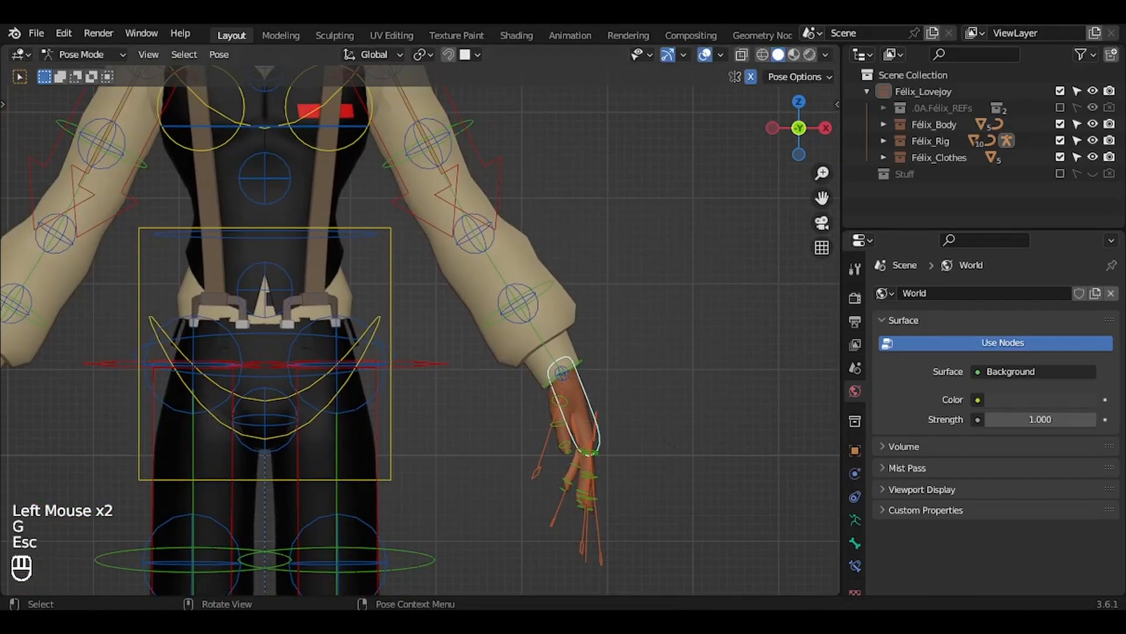
Rotate the left hand control in the front view and move it inward and down so the arms hang close to the body.
key("r")
left_click(675, 466)
key("g")
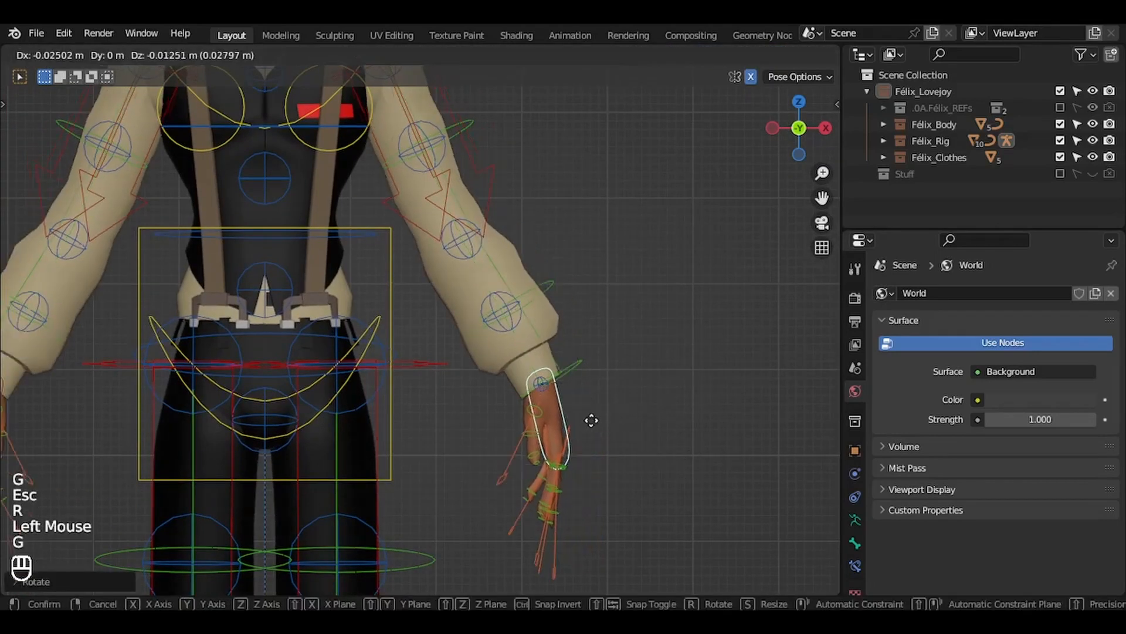
left_click(515, 446)
middle_click_drag(515, 445, 516, 445, "ctrl")
key("g")
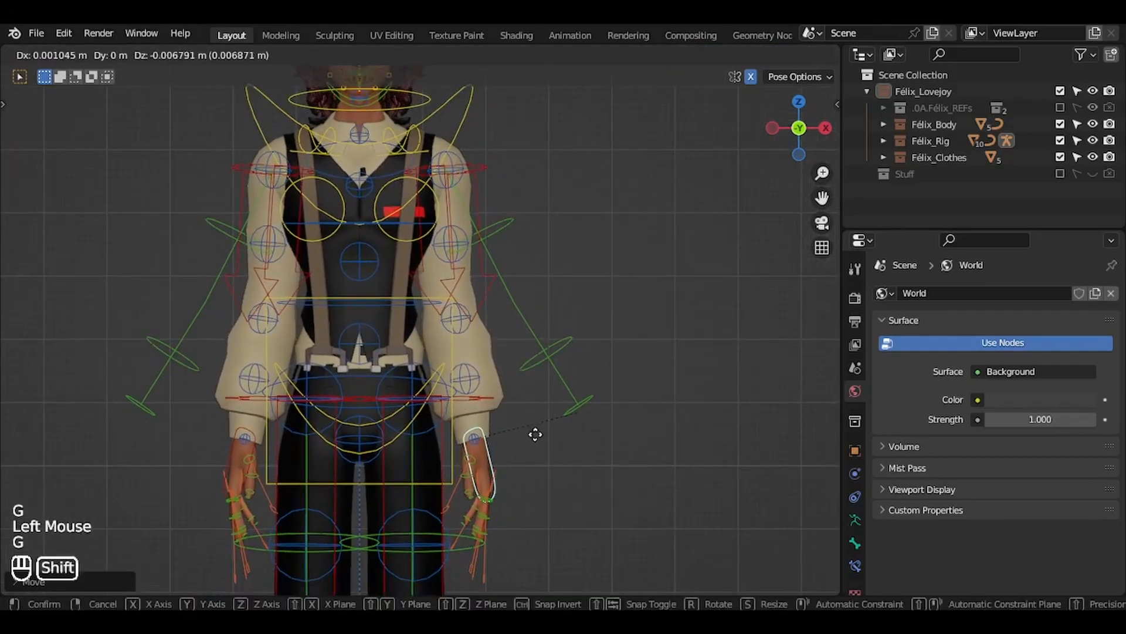
left_click(540, 450, "shift")
Rotate the left hand control by about -5 degrees in the right side view and shift it slightly backward.
key("KP_3")
key("r")
key("Escape")
key("r")
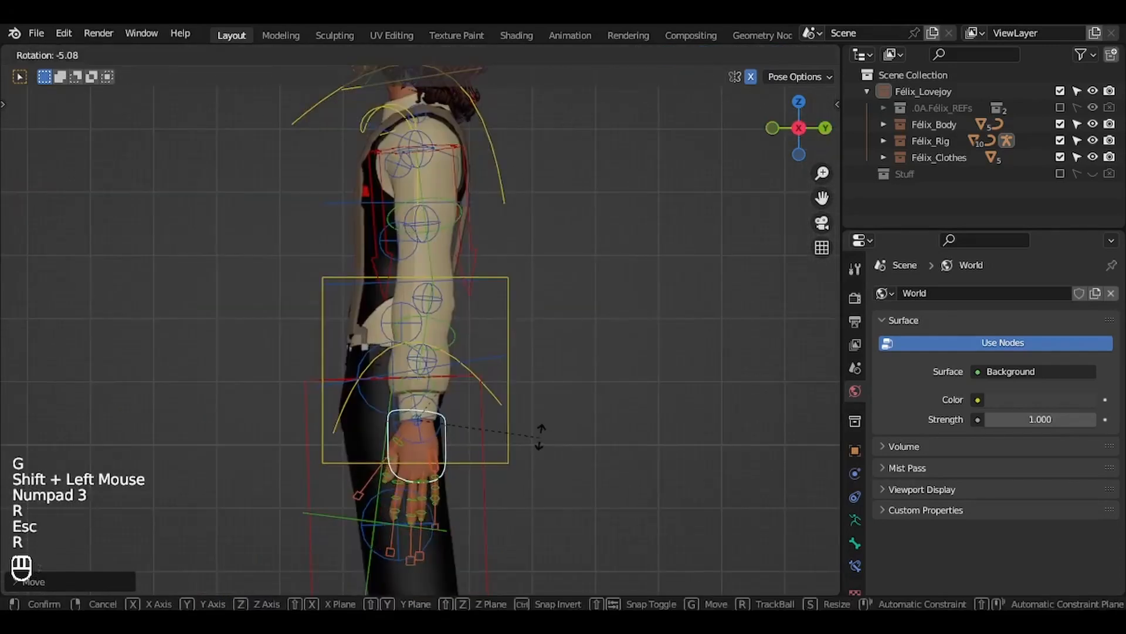
left_click(539, 437)
key("g")
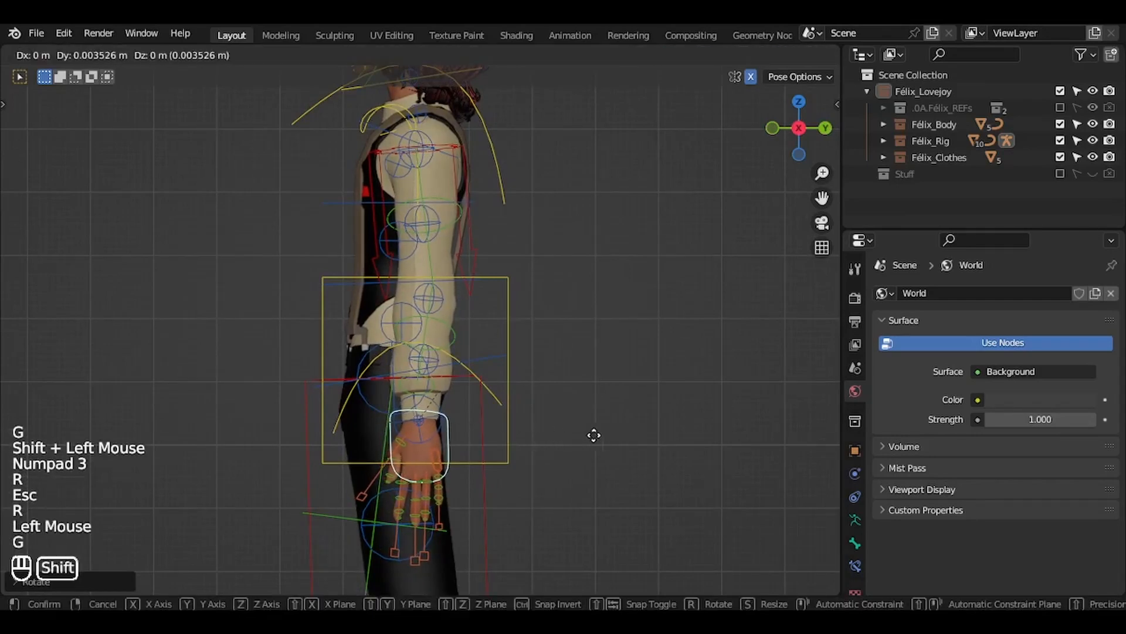
left_click(634, 433, "shift")
Rotate the left shoulder control by about 5.7 degrees in the front view to lower the shoulders.
key("KP_1")
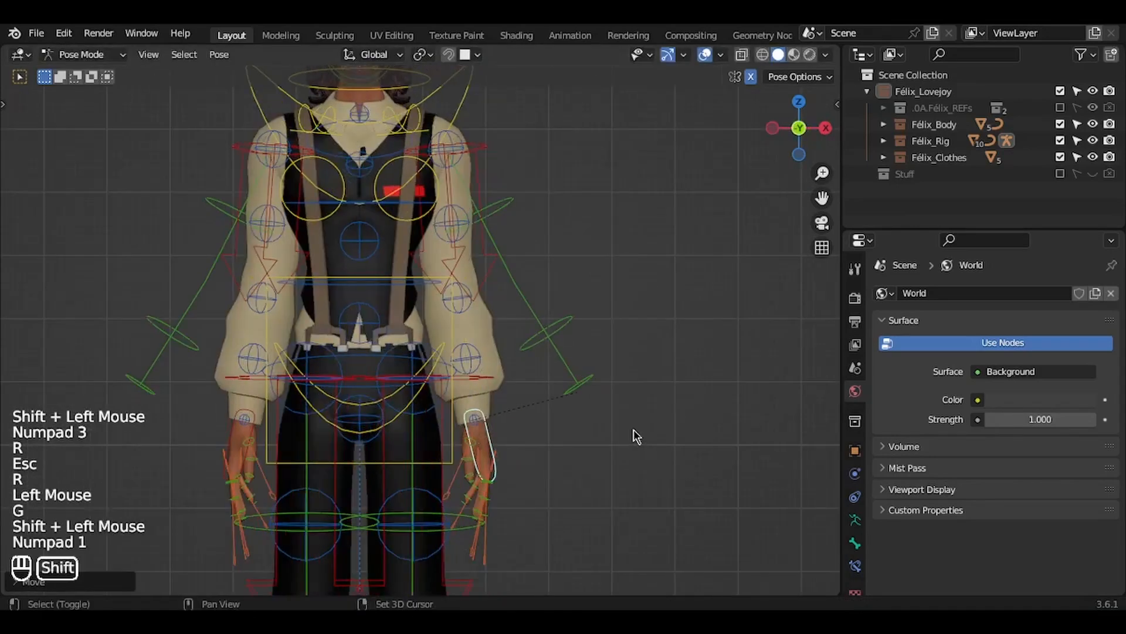
left_click(448, 159)
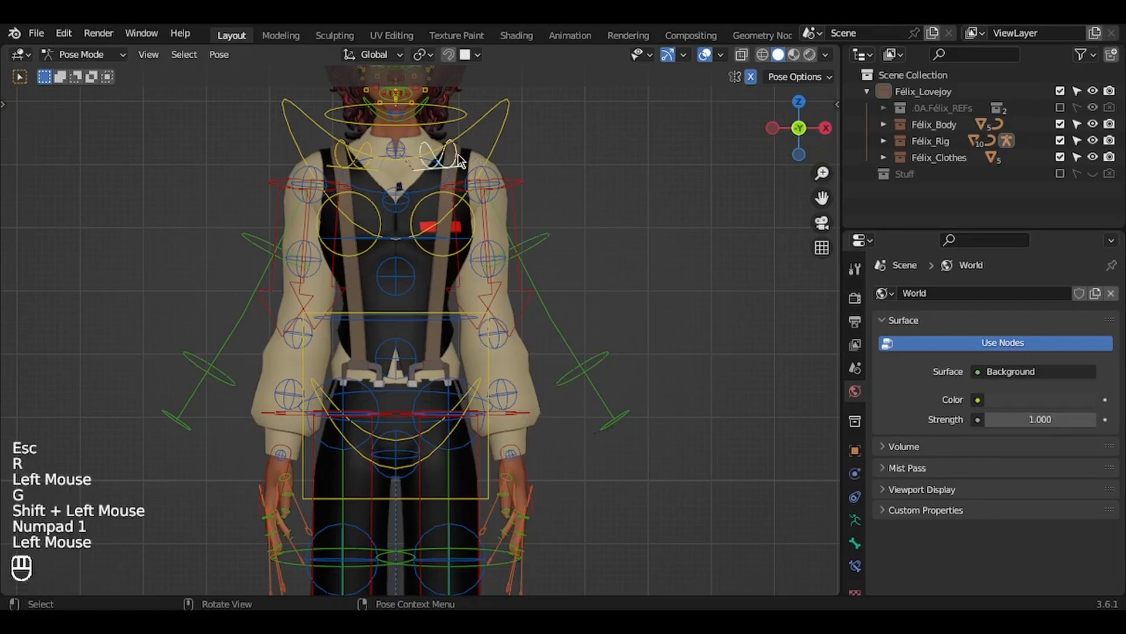
key("r")
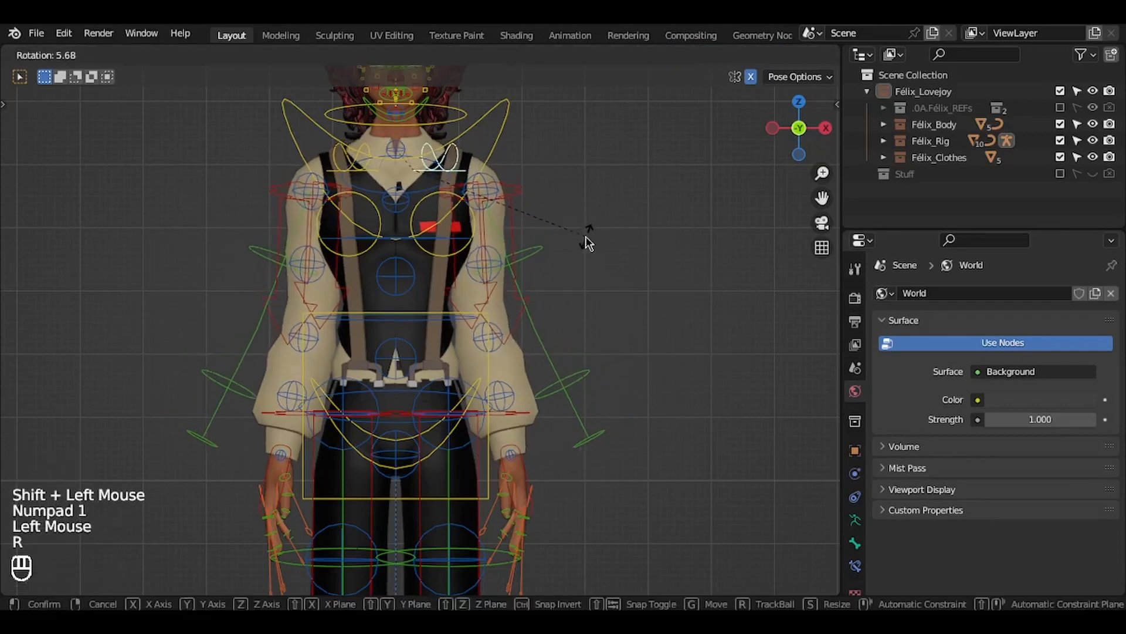
left_click(586, 235)
Fine-tune the left hand control in the front view with small moves and a slight rotation.
left_click(525, 404)
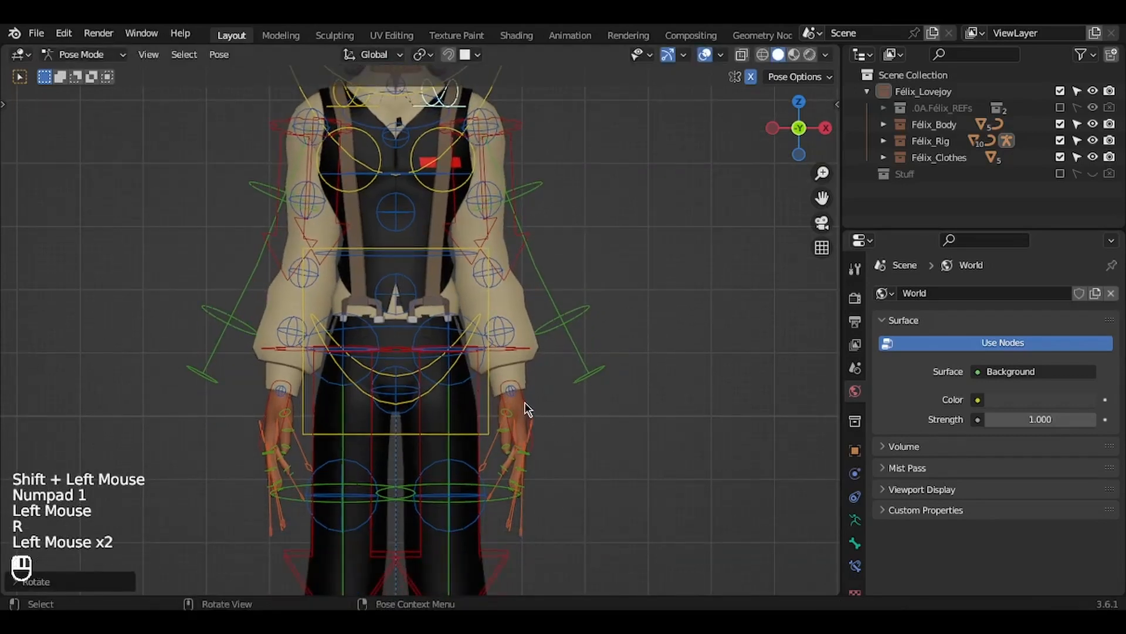
key("g")
left_click(524, 413, "shift")
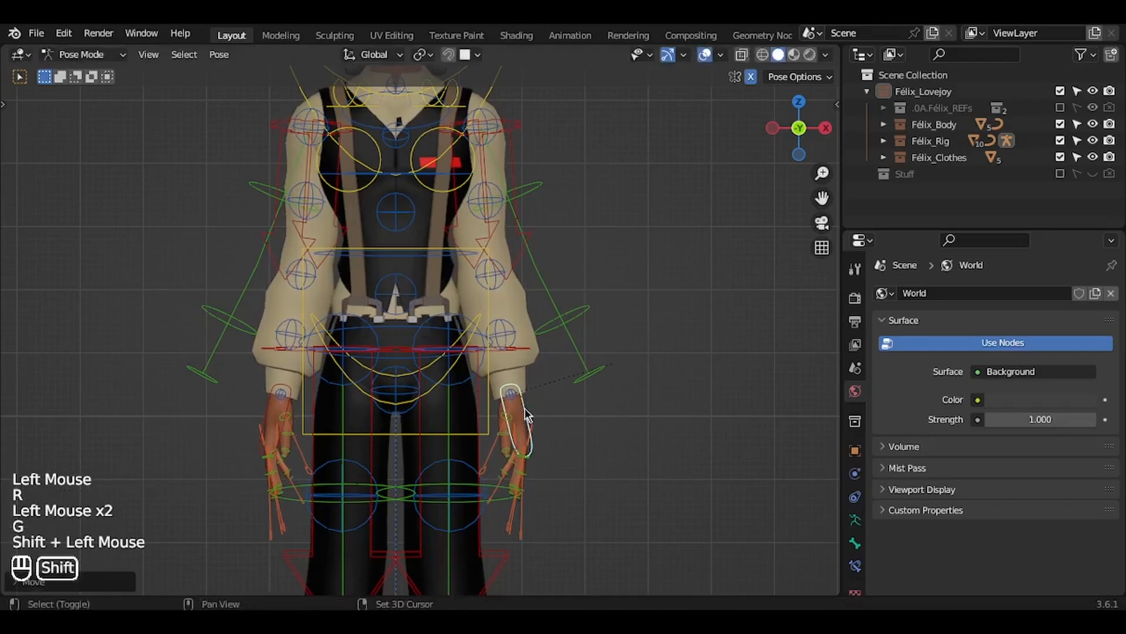
key("r")
left_click(574, 466)
key("g")
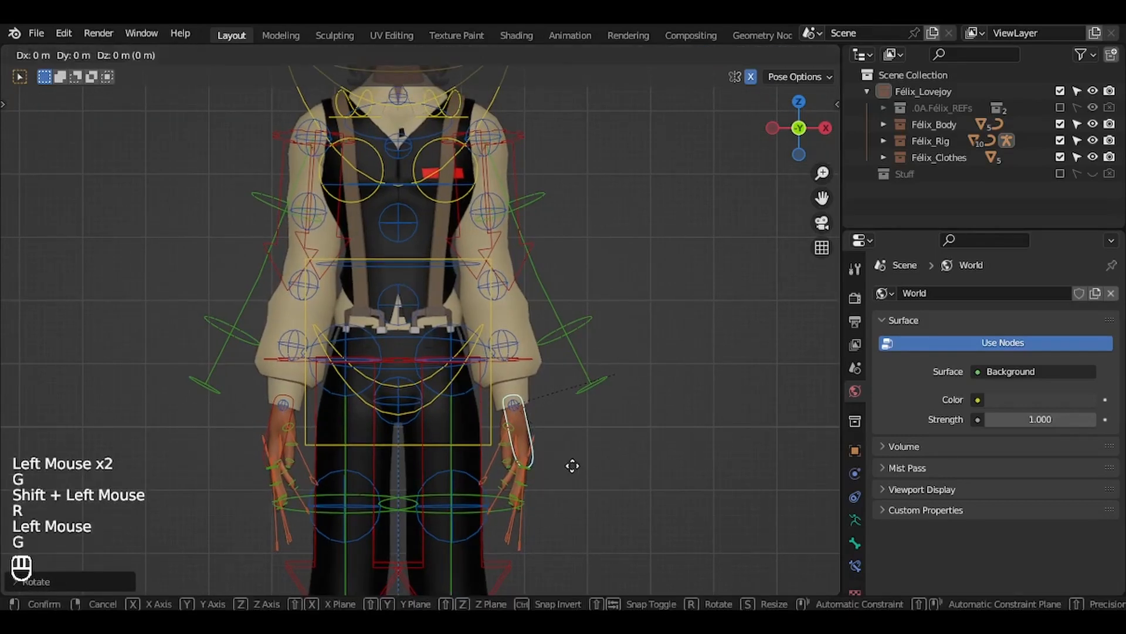
left_click(573, 465)
Rotate the left shoulder control slightly in the front view and again in the top view.
scroll(574, 470, "up", 5, "shift")
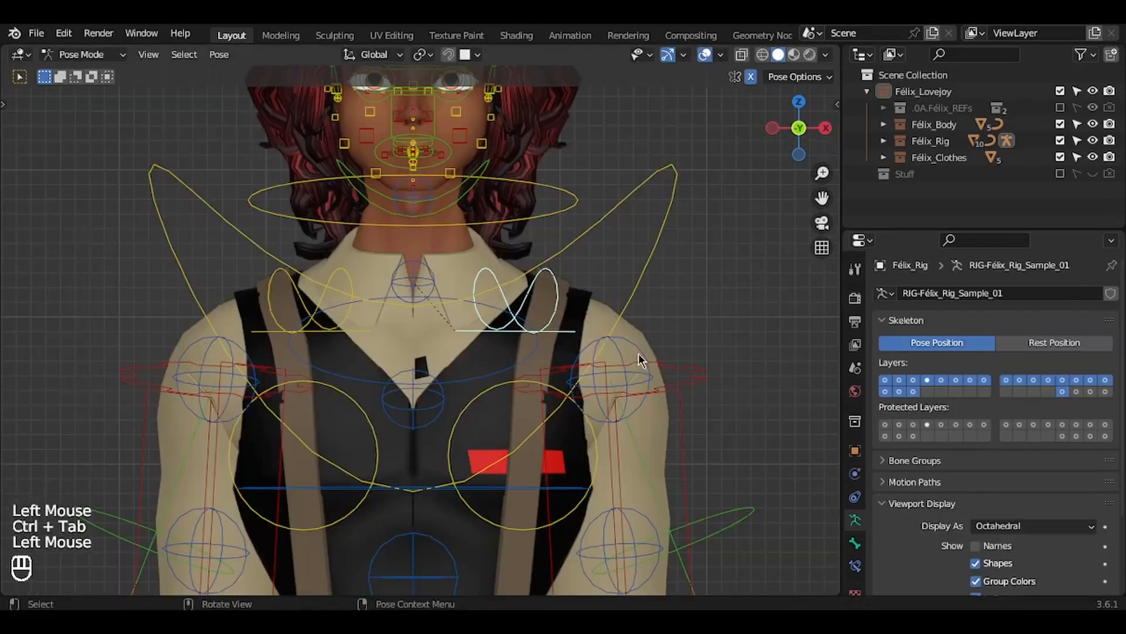
key("r")
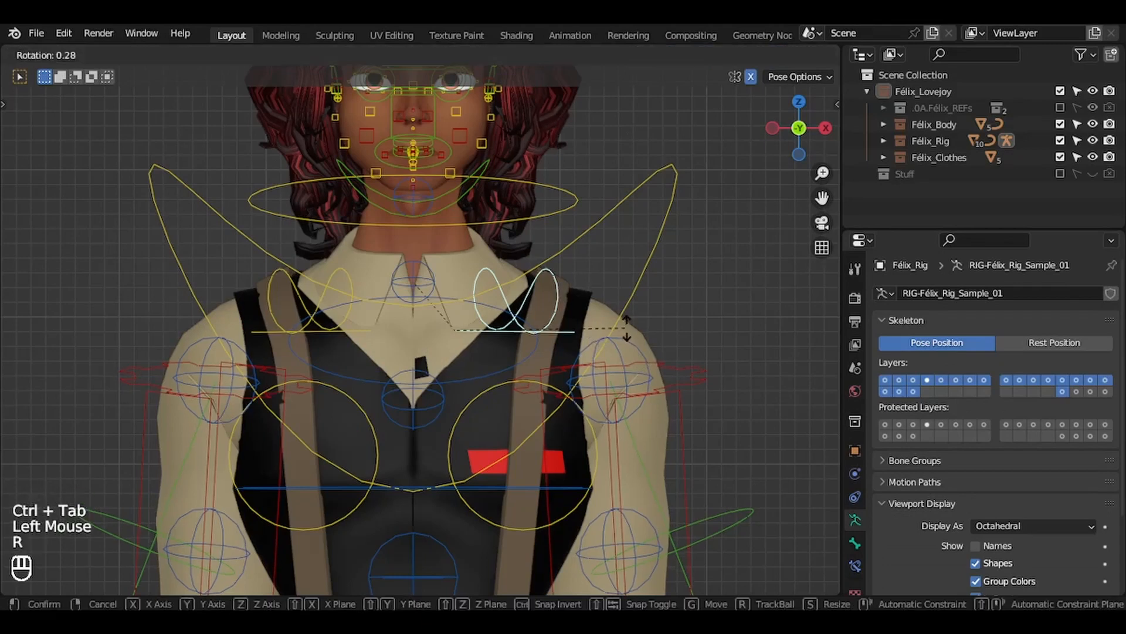
left_click(625, 328)
key("KP_7")
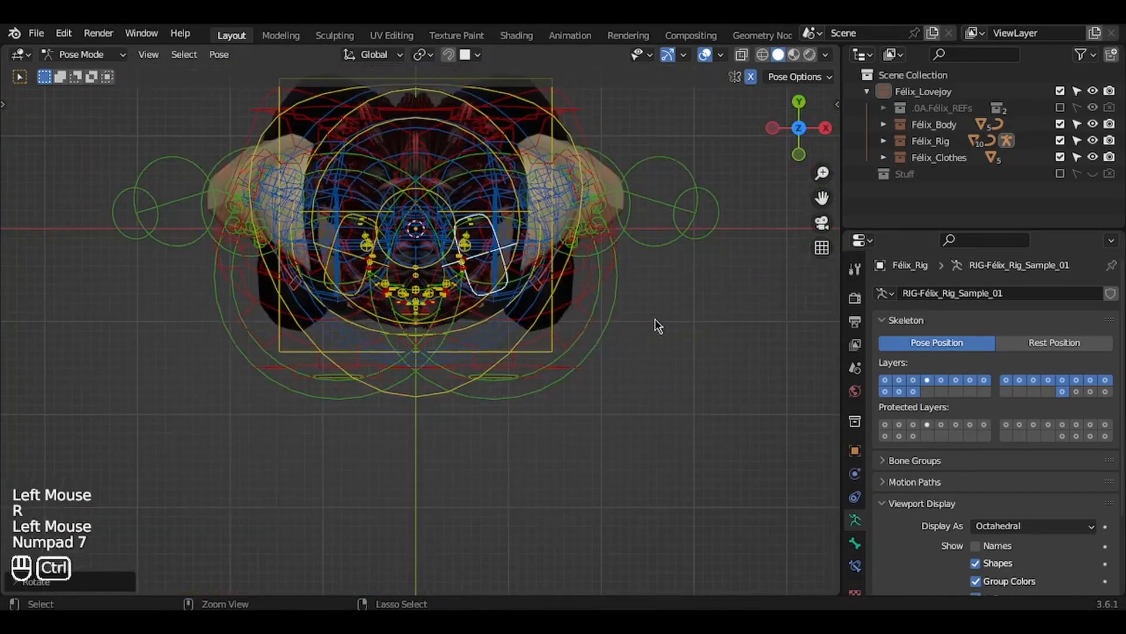
key("r")
left_click(674, 304)
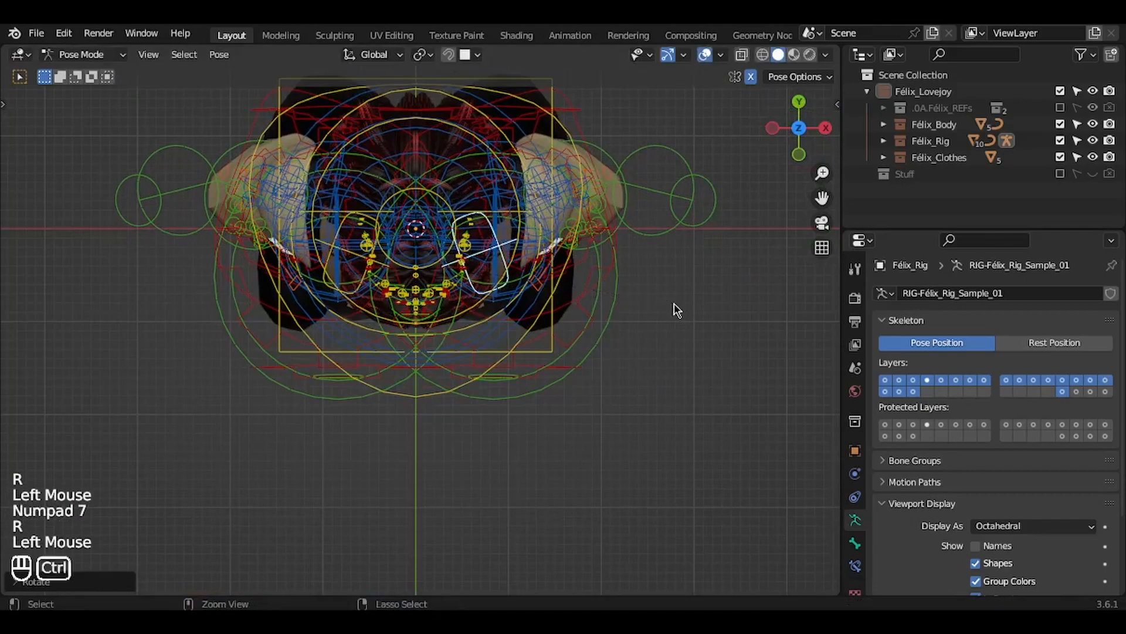
Move the shared eye target control toward the character's right and slightly up in the front view to turn the gaze aside.
scroll(675, 303, "down", 3, "ctrl")
scroll(675, 304, "down", 8)
scroll(675, 303, "up", 3, "ctrl")
scroll(674, 303, "right", 5)
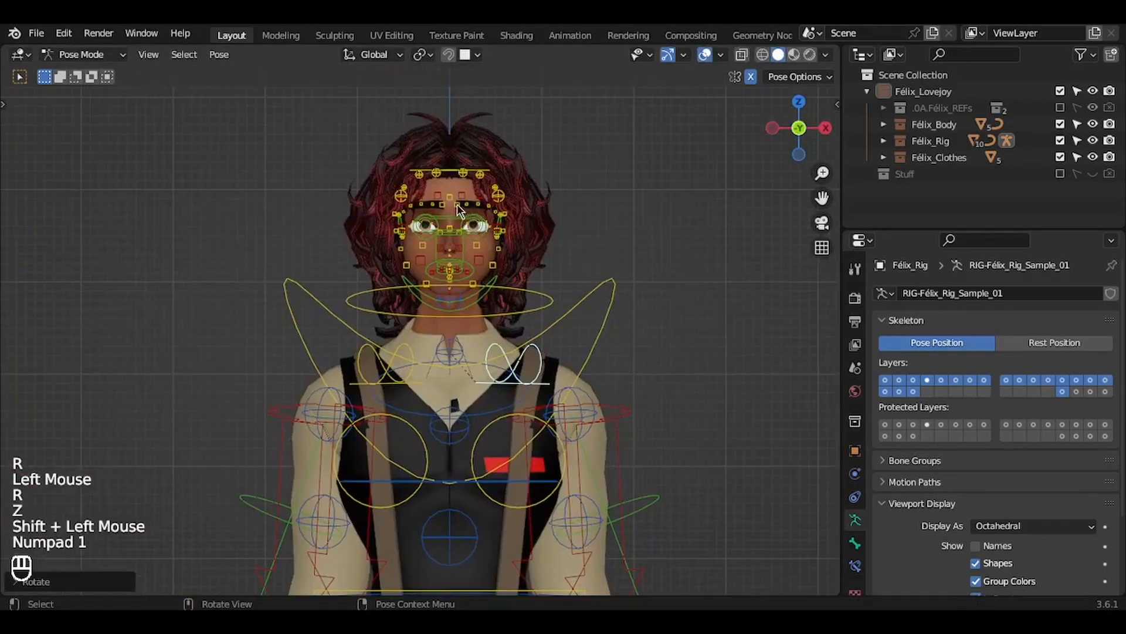
left_click(457, 206)
key("KP_Decimal")
scroll(458, 206, "down", 12, "ctrl")
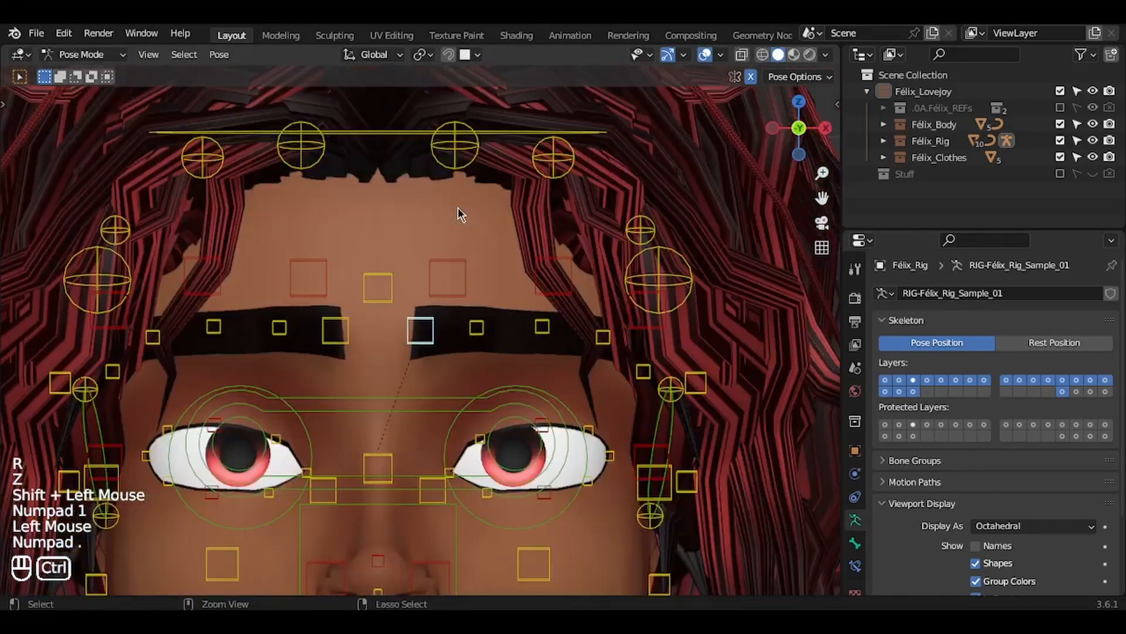
scroll(457, 206, "down", 4, "shift")
scroll(460, 215, "down", 3, "shift")
scroll(460, 216, "down", 4, "ctrl")
left_click(456, 247)
key("g")
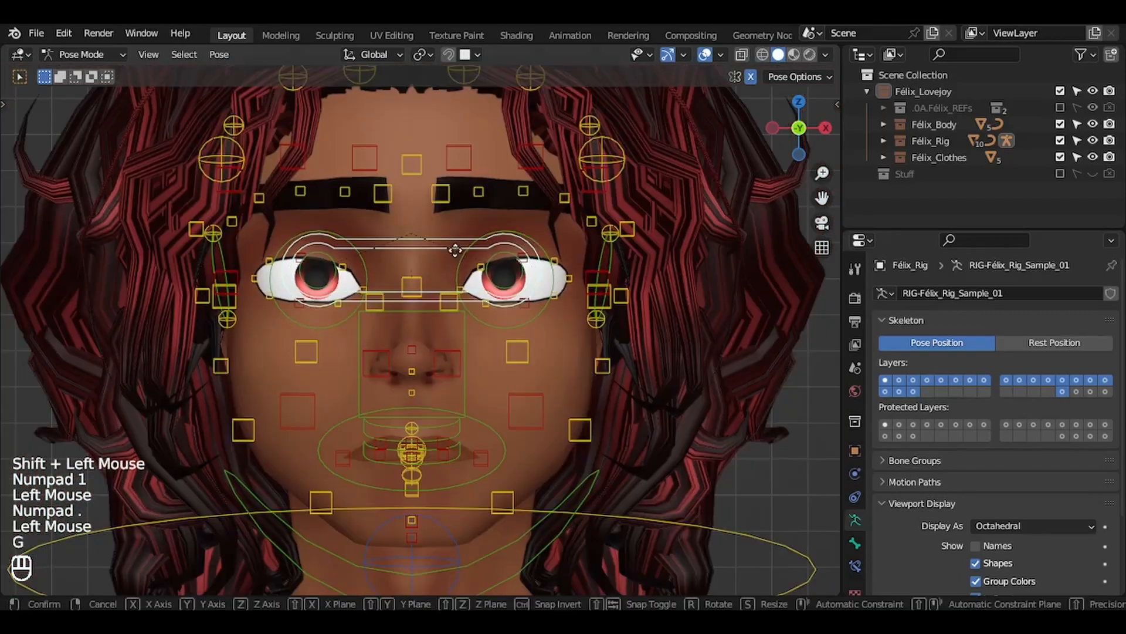
left_click(390, 241)
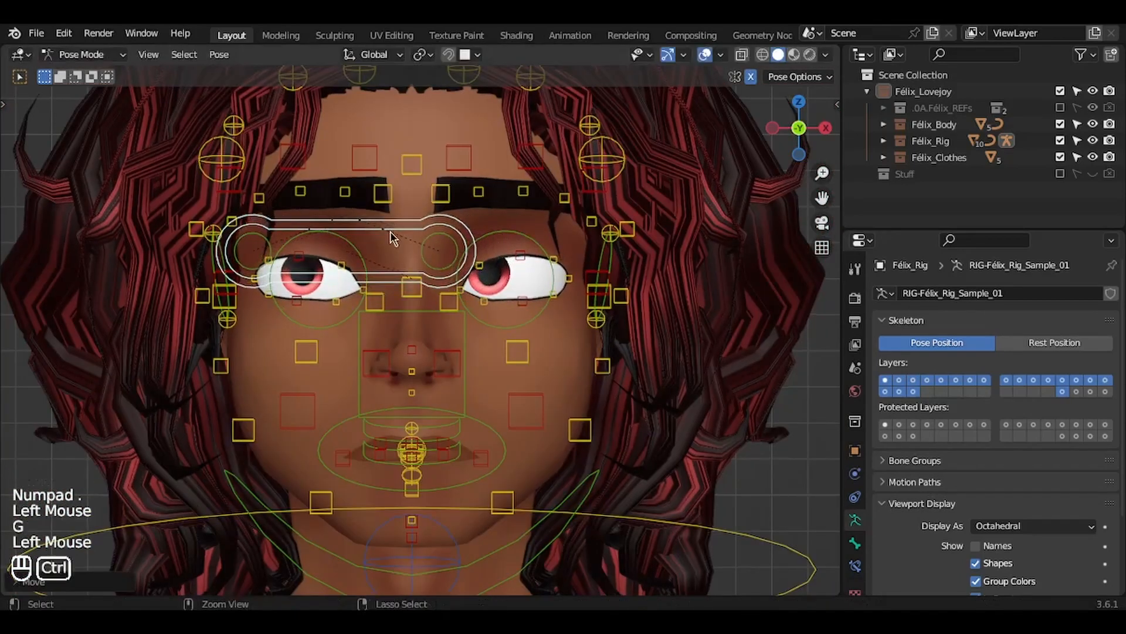
Clear the jaw control's rotation and rotate it about the global X axis until the lips close.
middle_click_drag(390, 241, 390, 223, "ctrl")
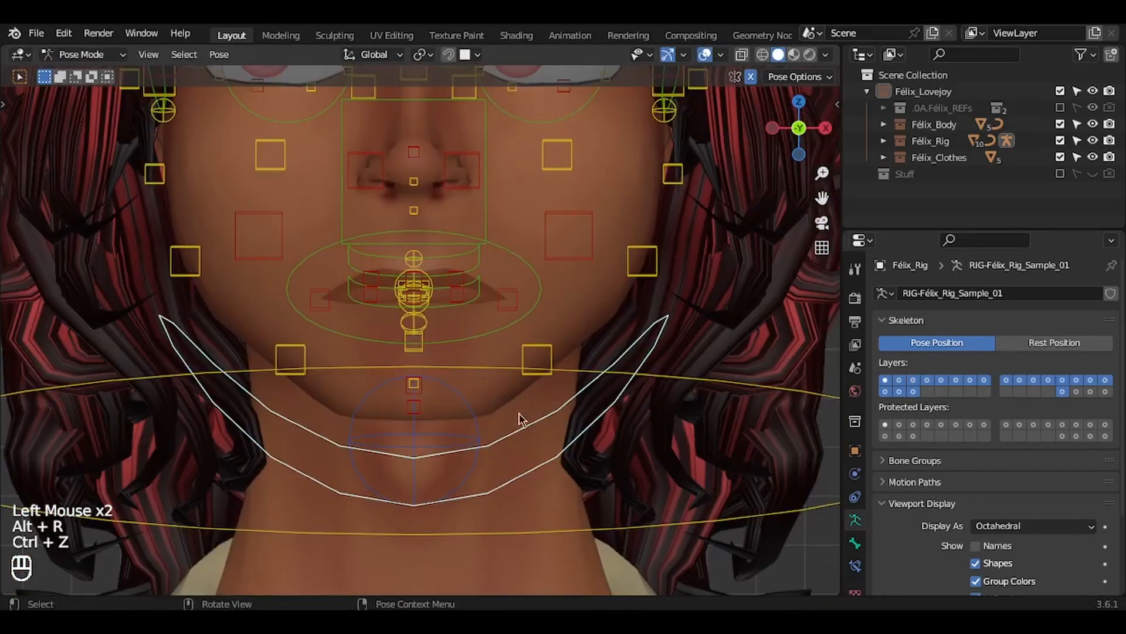
key("alt+r")
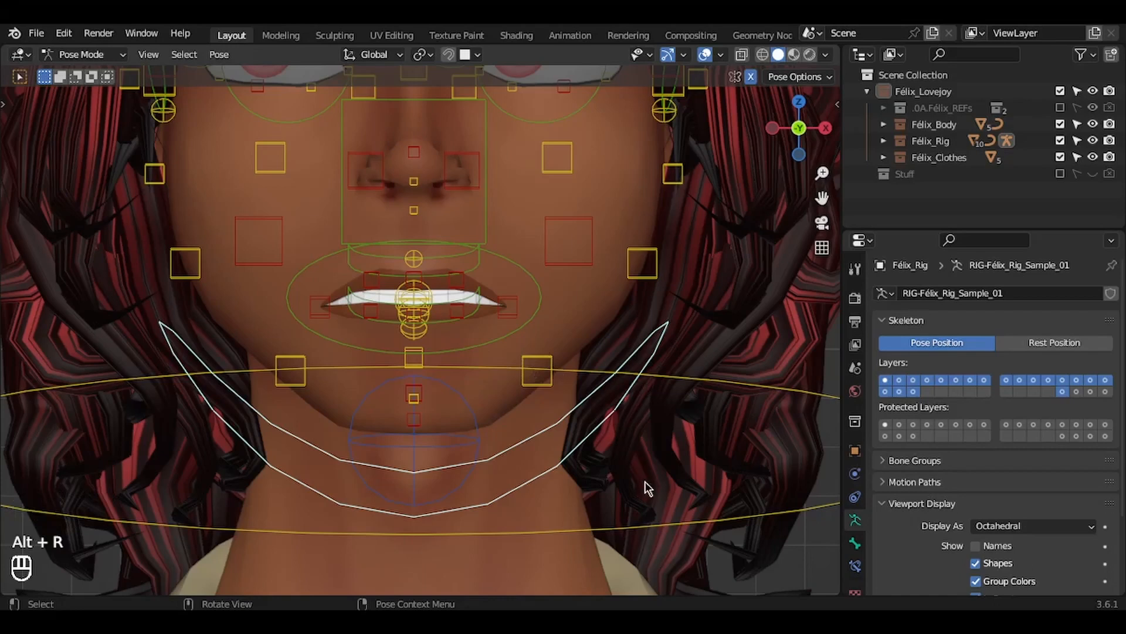
key("r")
key("z")
key("x")
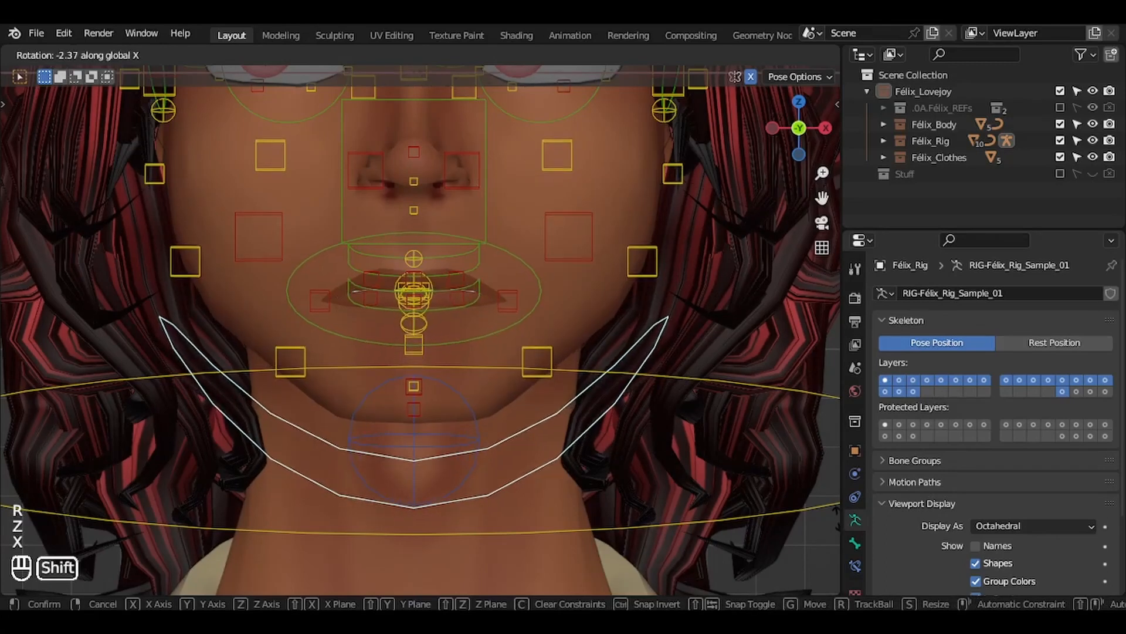
left_click(387, 487, "shift")
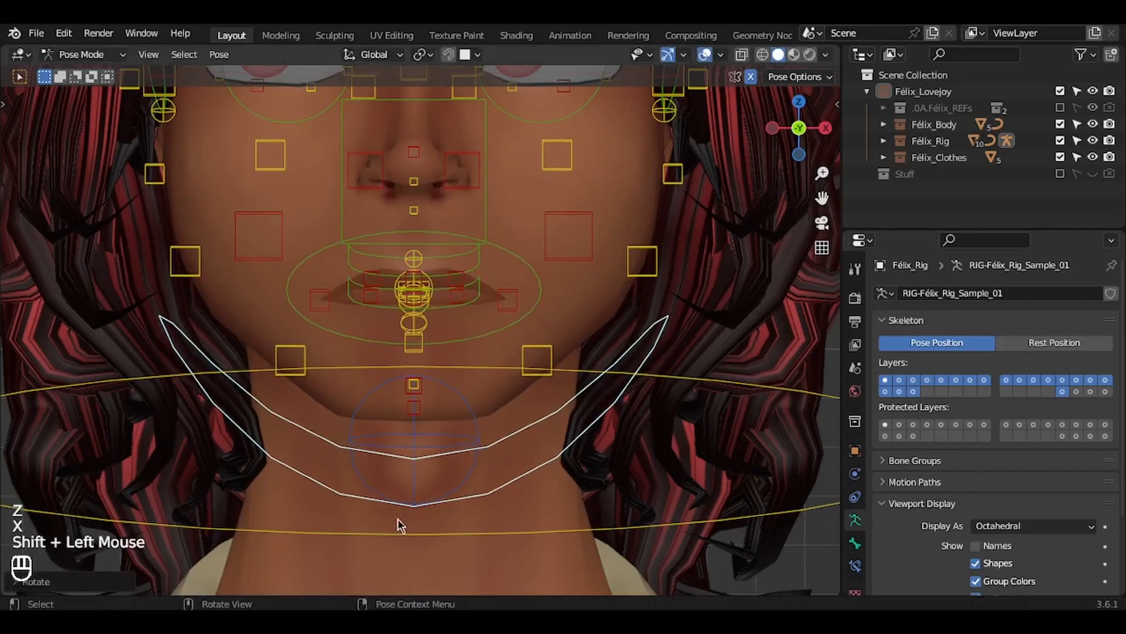
Move the left mouth corner control slightly up and outward in the front view and switch to the right side view.
scroll(622, 407, "up", 2, "shift")
scroll(622, 407, "up", 2, "ctrl")
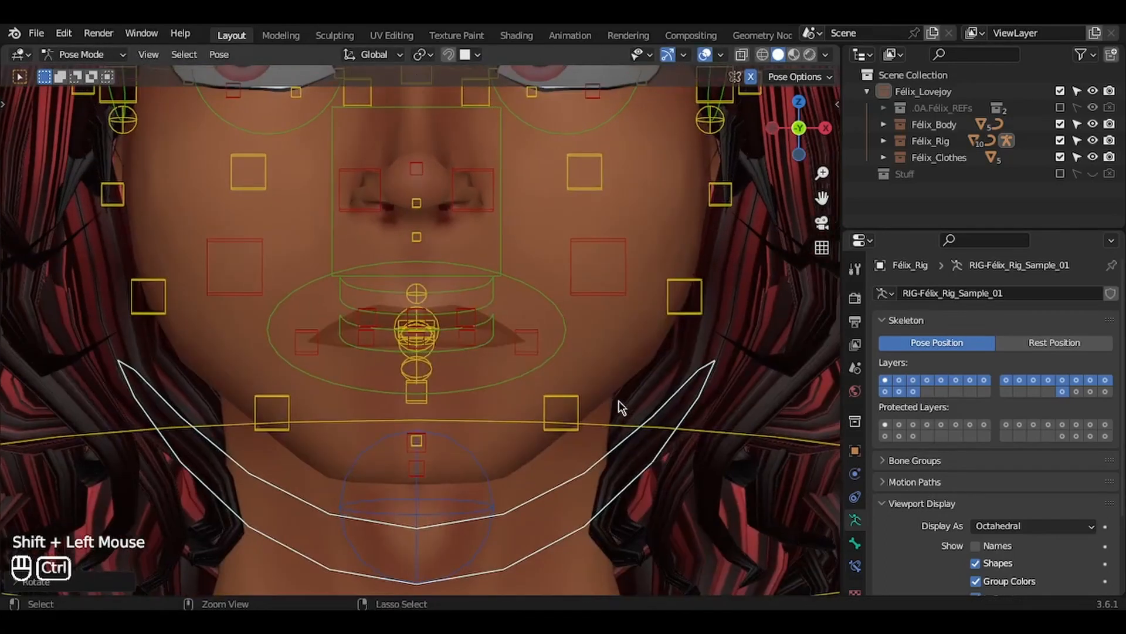
left_click(545, 337)
scroll(547, 339, "up", 2)
key("g")
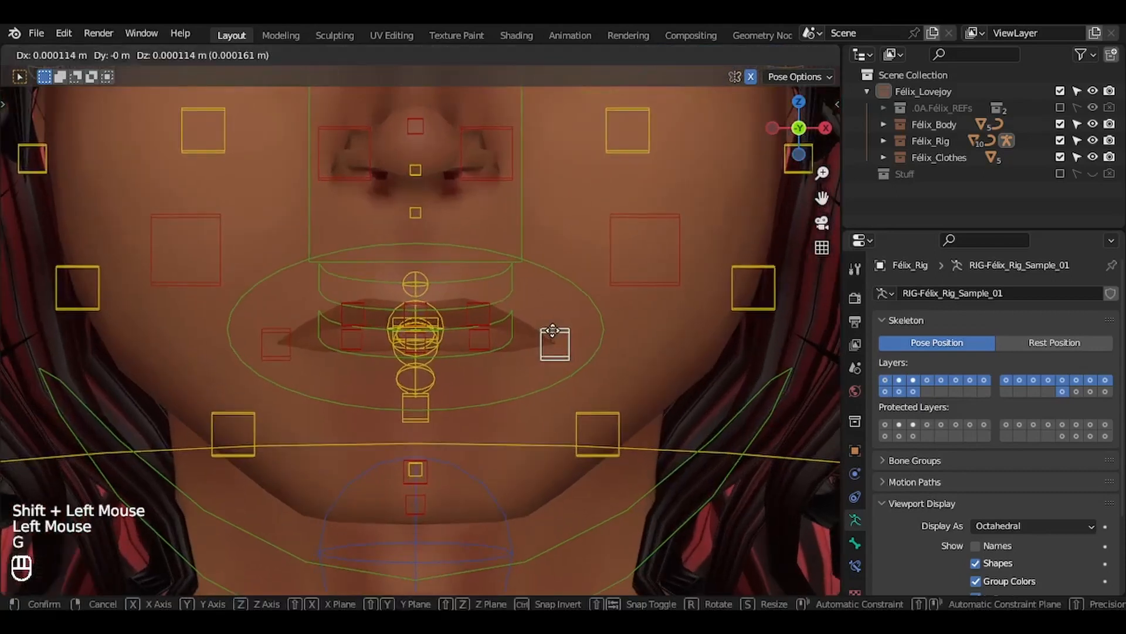
left_click(559, 302, "shift")
key("KP_3")
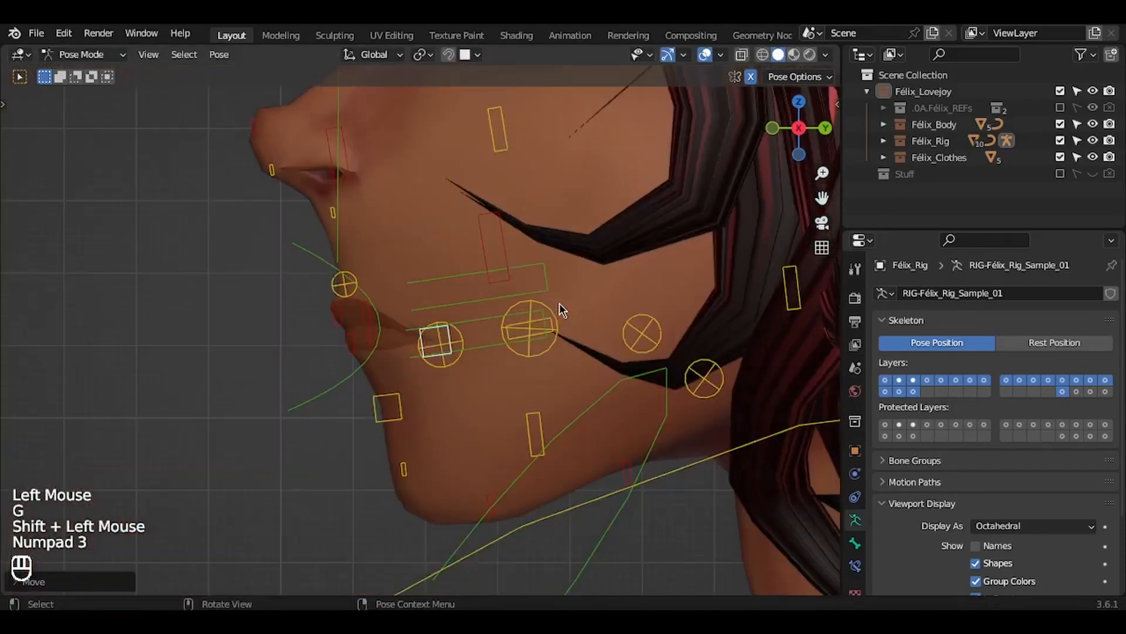
key("g")
left_click(513, 329)
key("ctrl+z")
Move the left mouth corner control slightly backward in the right side view and return to the front view.
key("g")
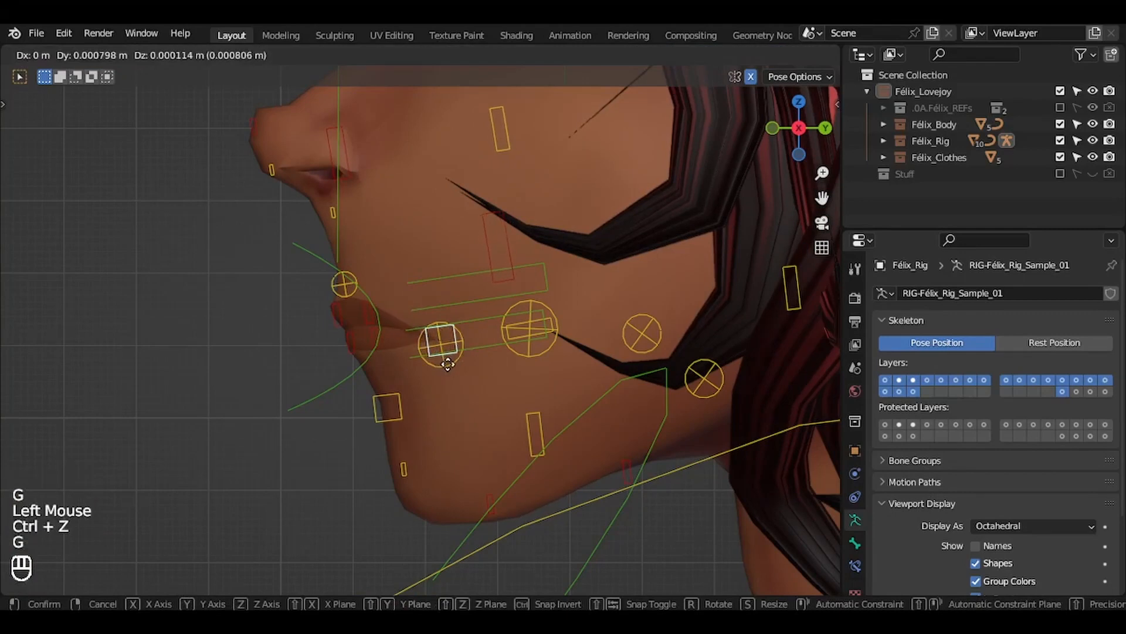
left_click(450, 364)
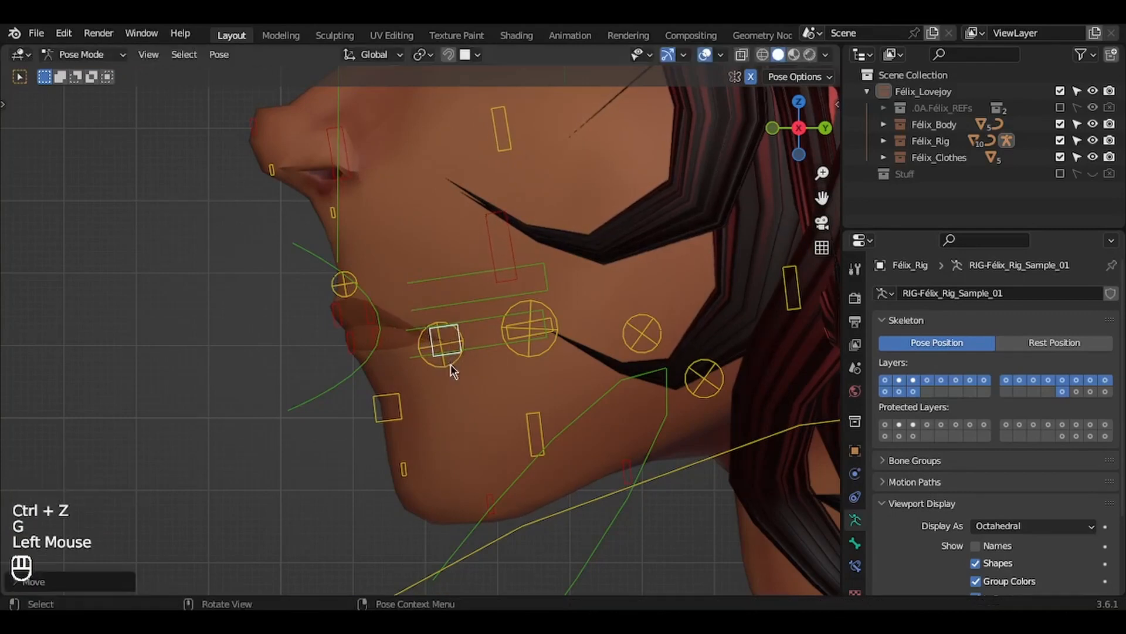
key("KP_1")
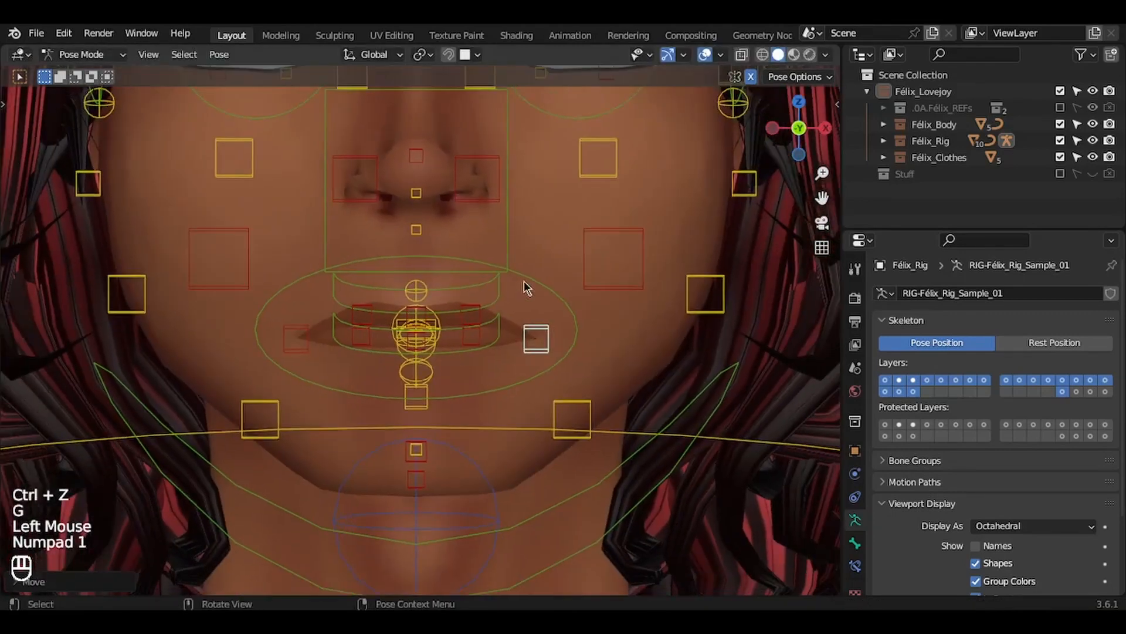
Select the oval mouth control together with the upper and lower lip controls and move them slightly up along the global Z axis.
left_click(542, 275)
key("g")
key("Escape")
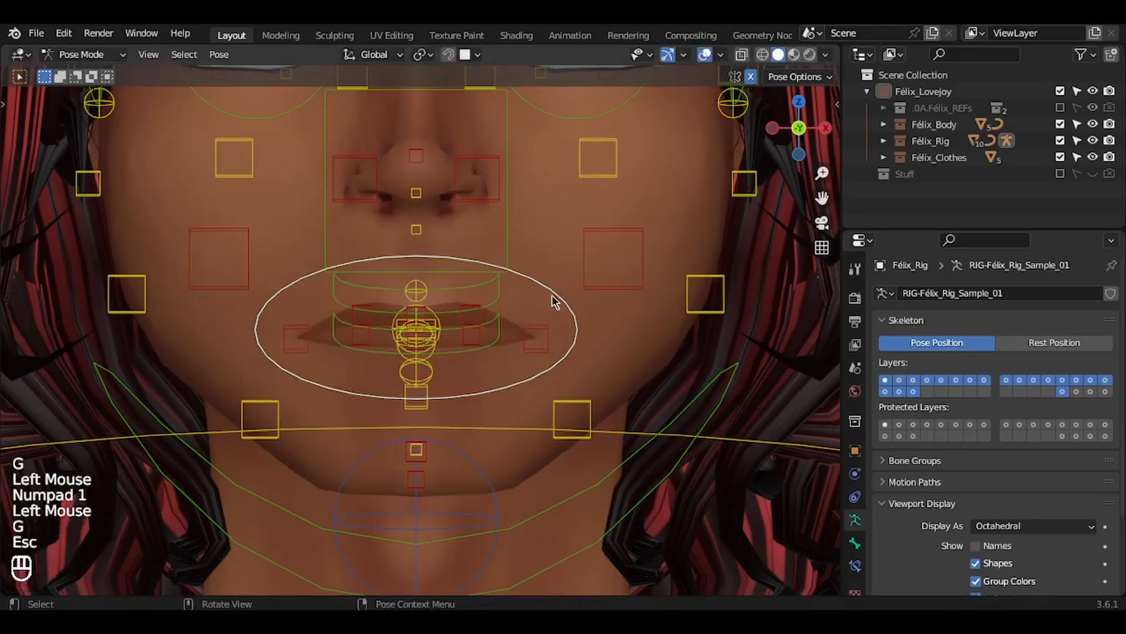
left_click(486, 302, "shift")
left_click(490, 319, "shift")
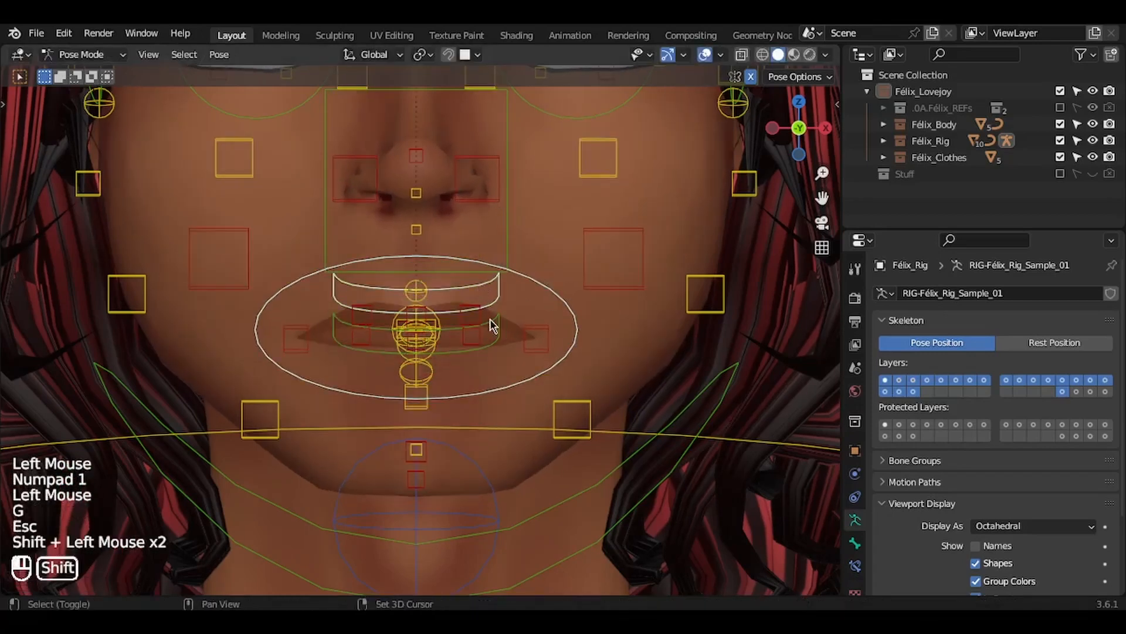
mouse_move(490, 319)
middle_mouse_down("ctrl")
mouse_move(490, 329)
mouse_move(491, 319)
middle_mouse_up("ctrl")
key("g")
key("z")
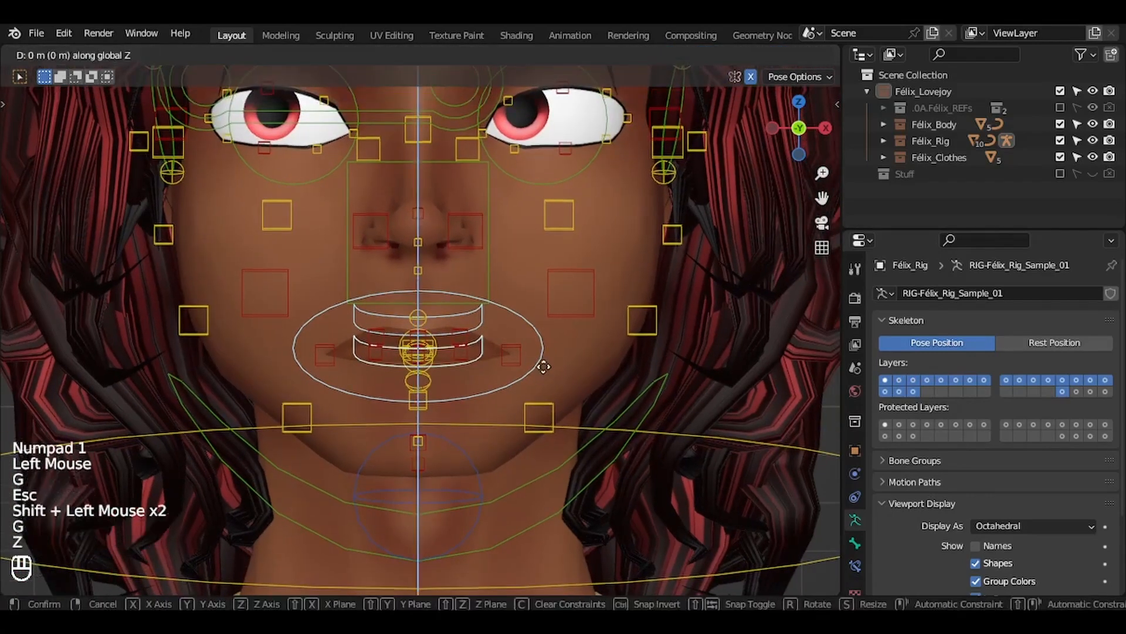
left_click(584, 376)
Rotate the selected mouth and lip controls slightly so the character's left side sits higher, and nudge them into place.
key("r")
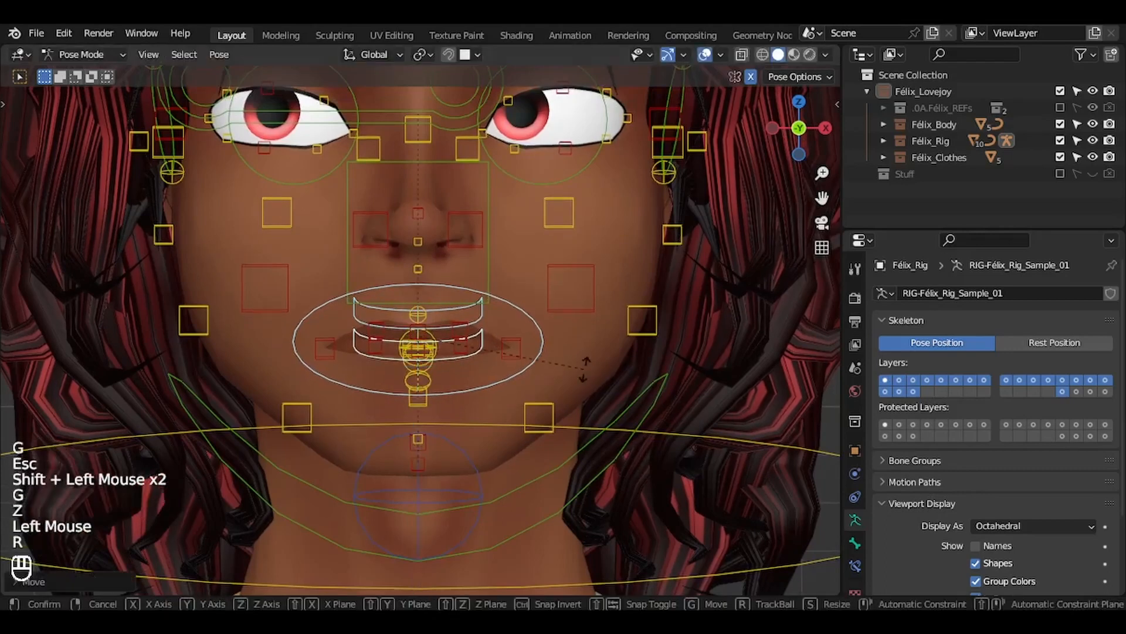
left_click(584, 361)
key("g")
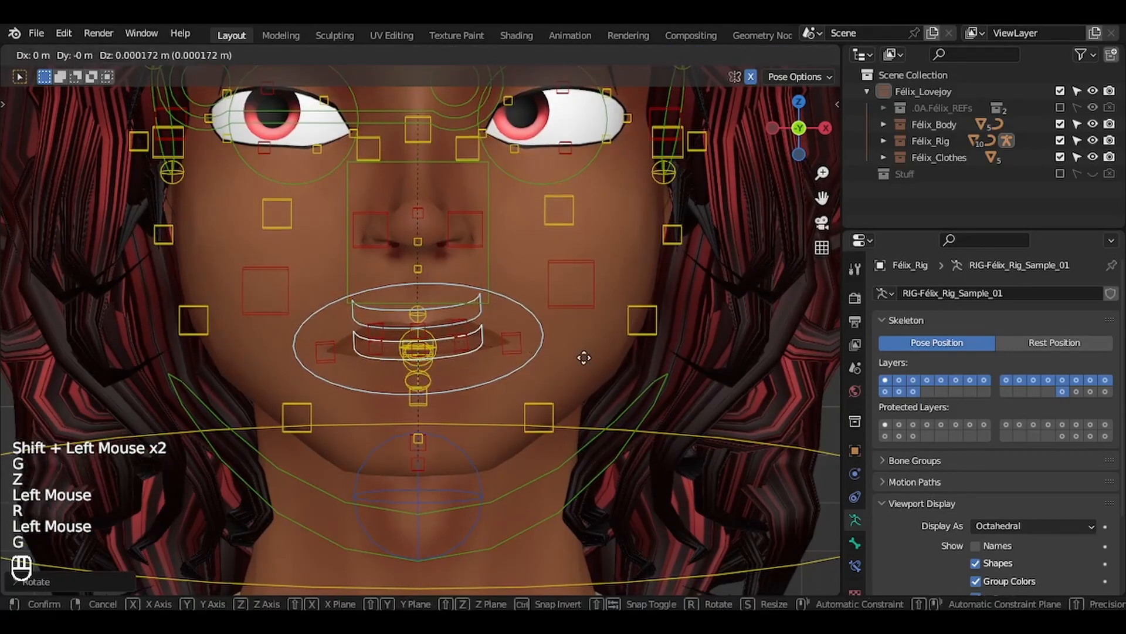
left_click(587, 363)
scroll(587, 363, "up", 4, "shift")
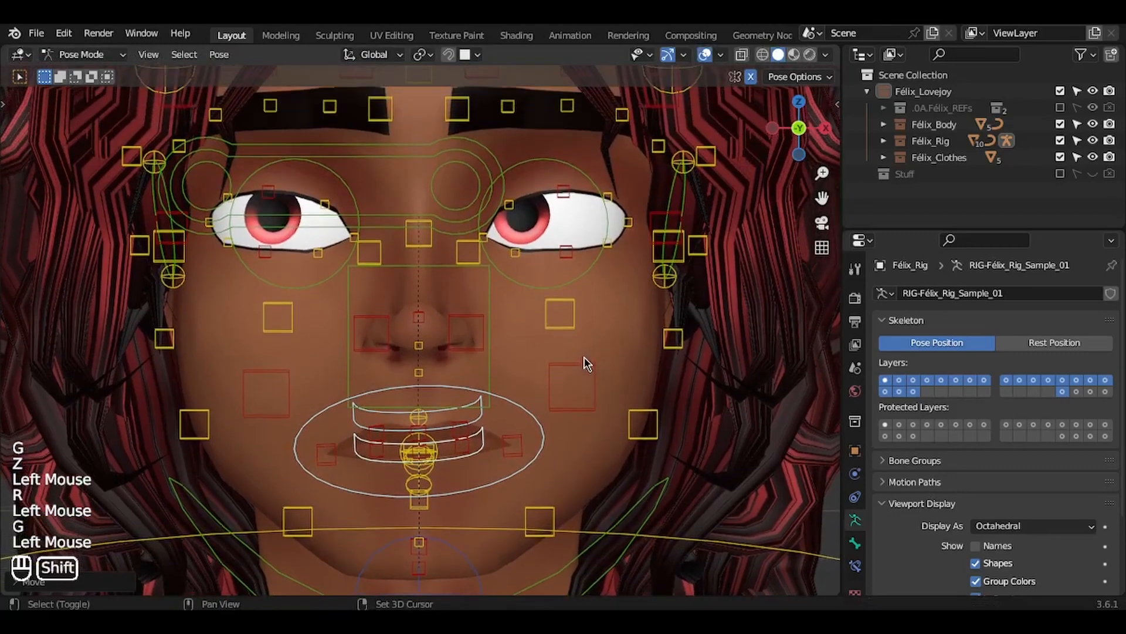
scroll(486, 473, "up", 2, "shift")
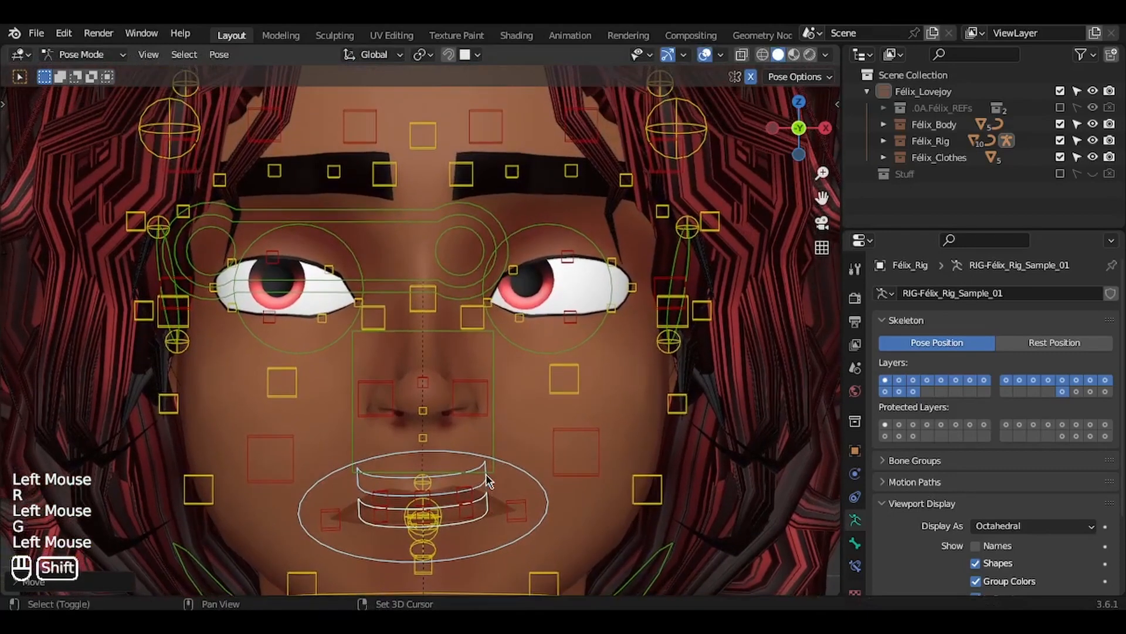
Move the left inner eyebrow control slightly up in the front view.
left_click(469, 181)
key("g")
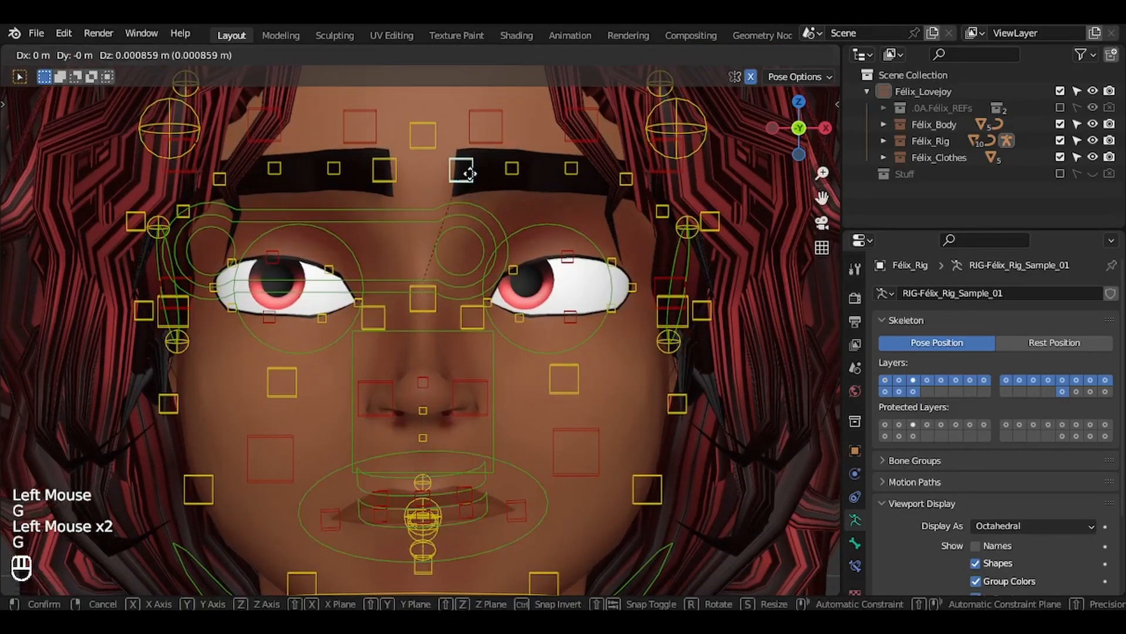
left_click(471, 180)
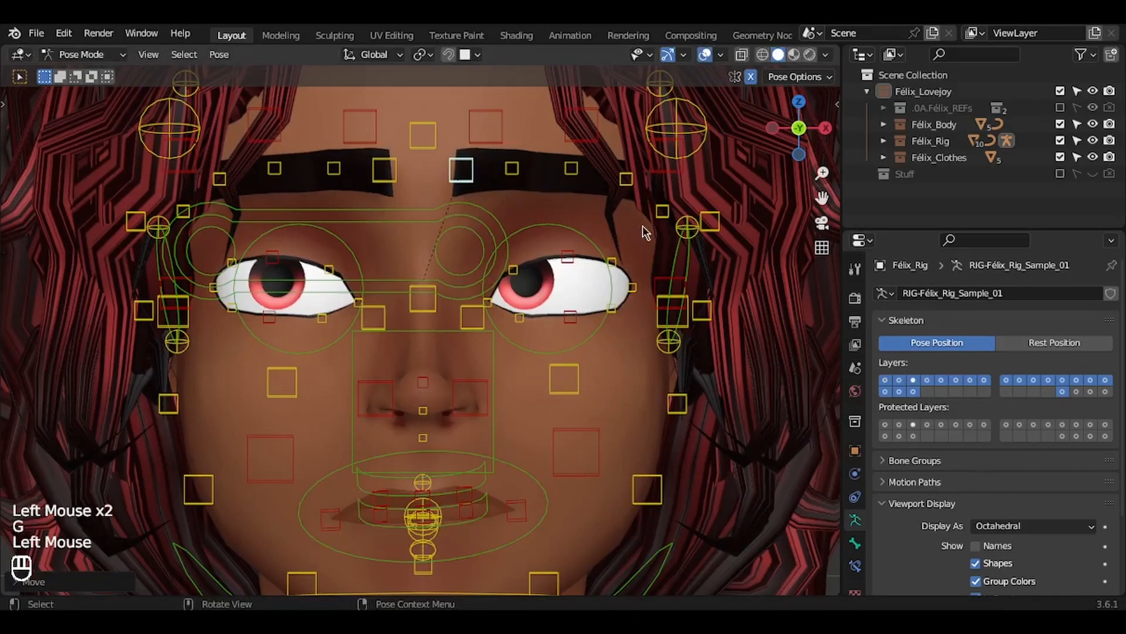
Raise the small left temple control beyond the eyebrow's outer end slightly, using two small moves.
double_click(663, 210)
key("g")
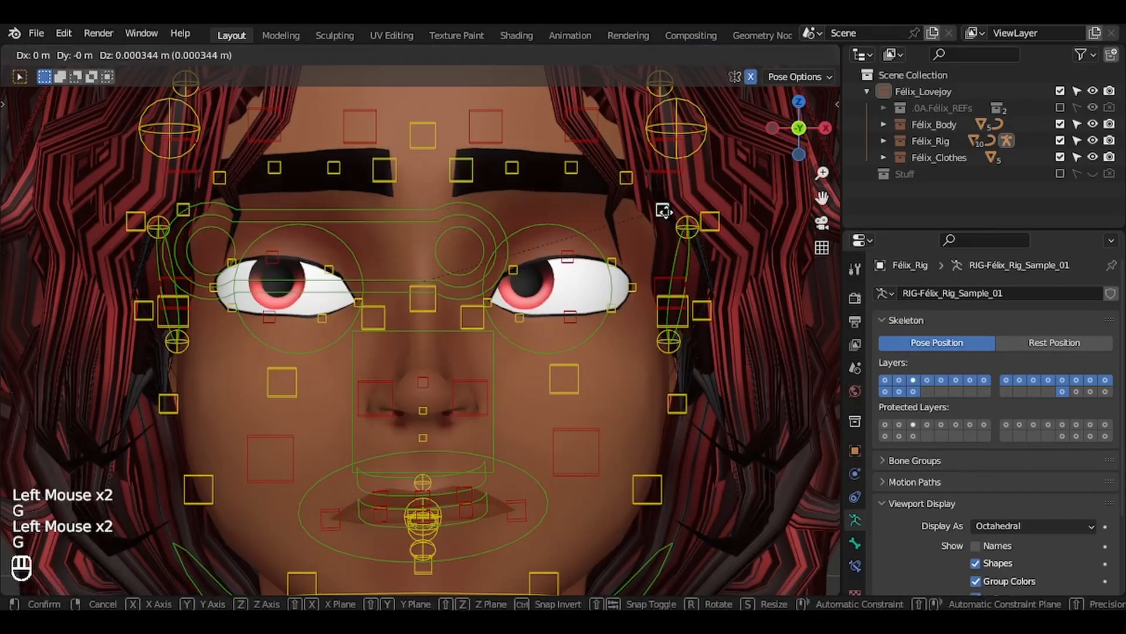
left_click(663, 208)
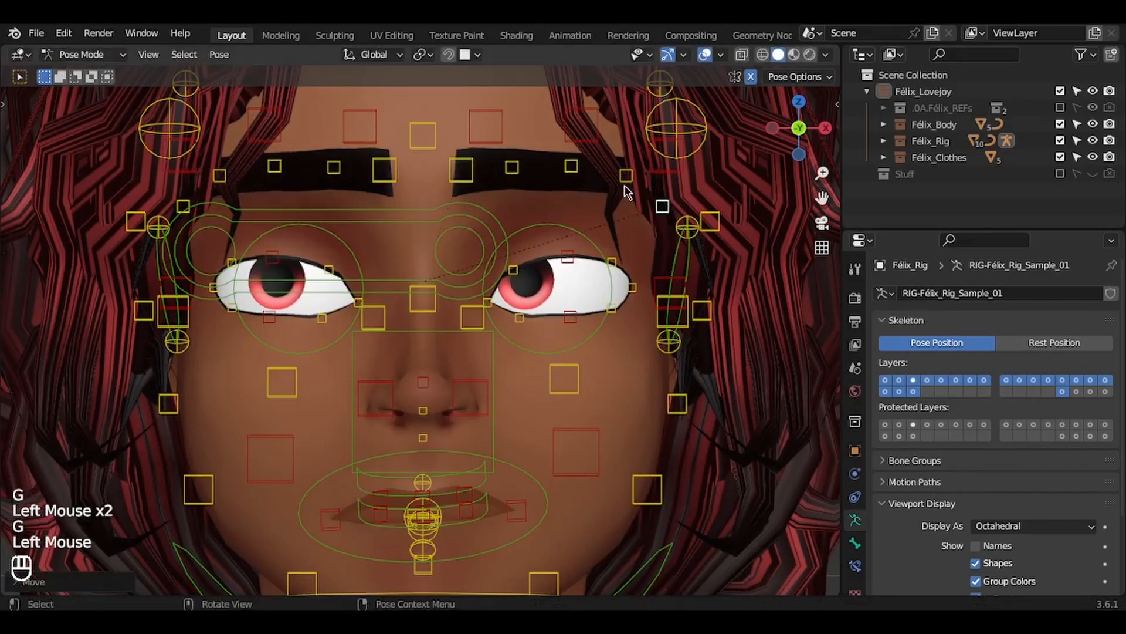
key("g")
left_click(663, 208)
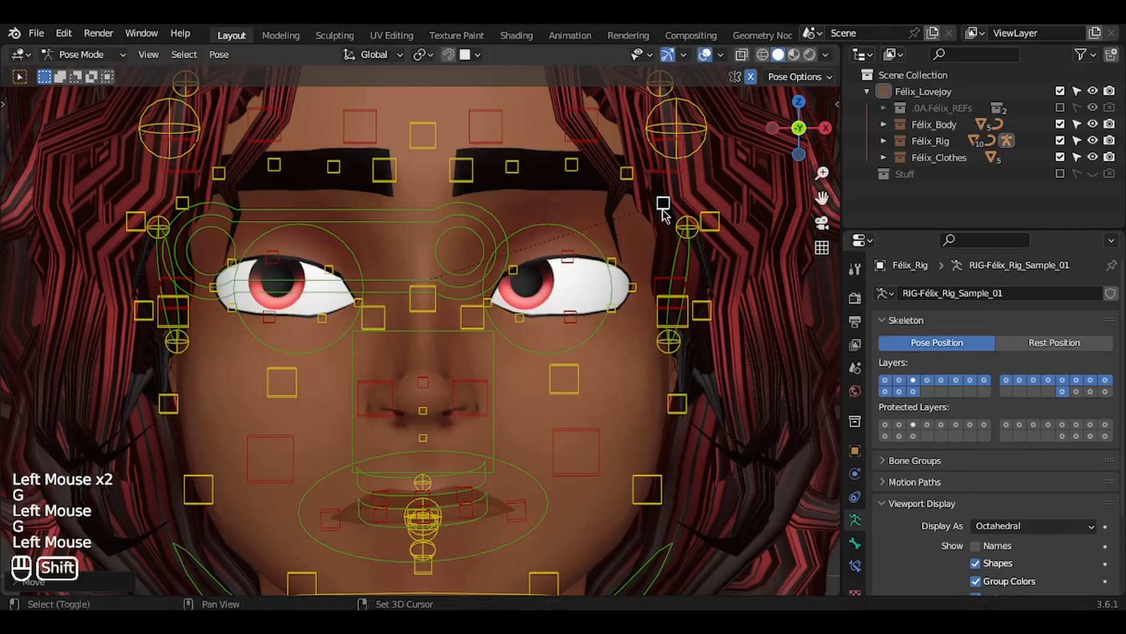
Move the left eye's middle lower-eyelid control slightly up and adjust the inner lower-eyelid control beside it.
middle_click_drag(606, 279, 576, 250, "shift")
double_click(631, 270)
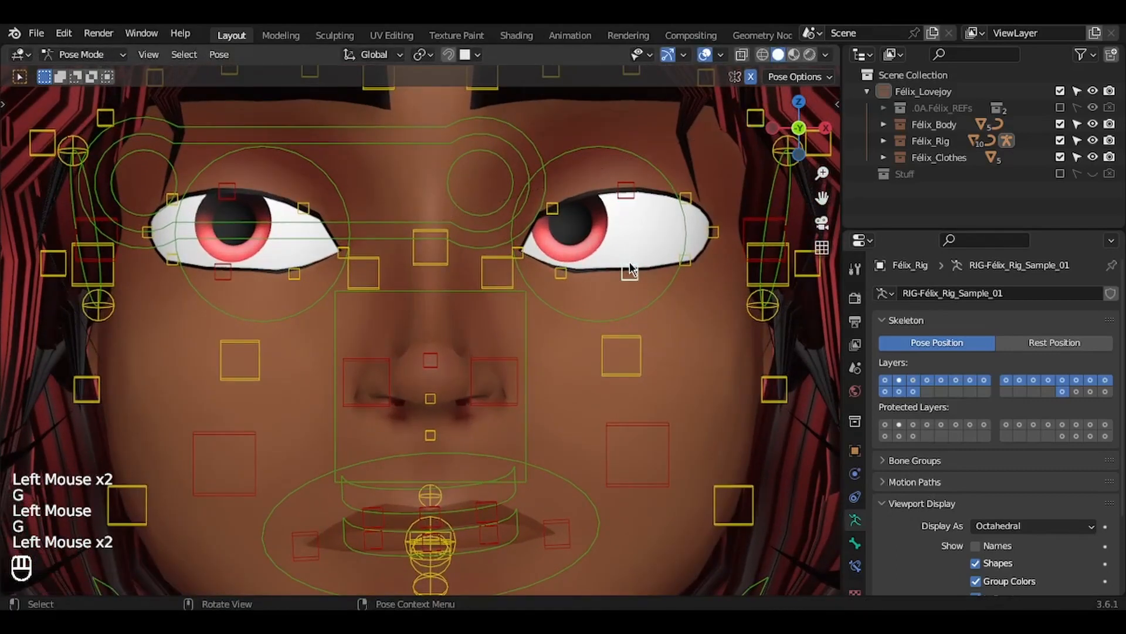
key("g")
left_click(631, 263)
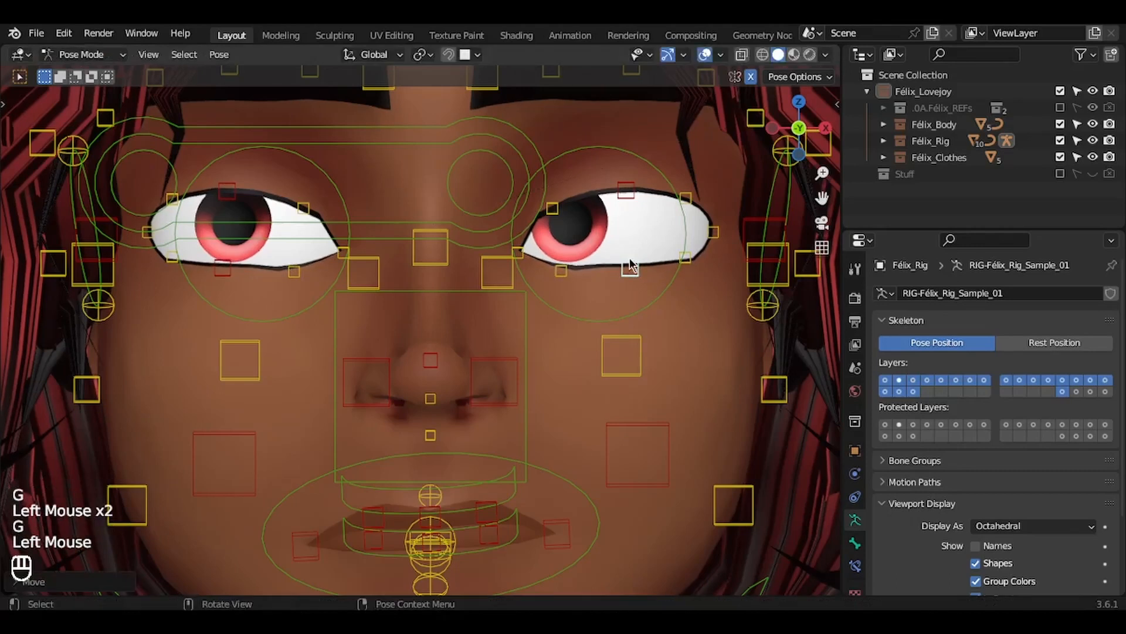
double_click(562, 268)
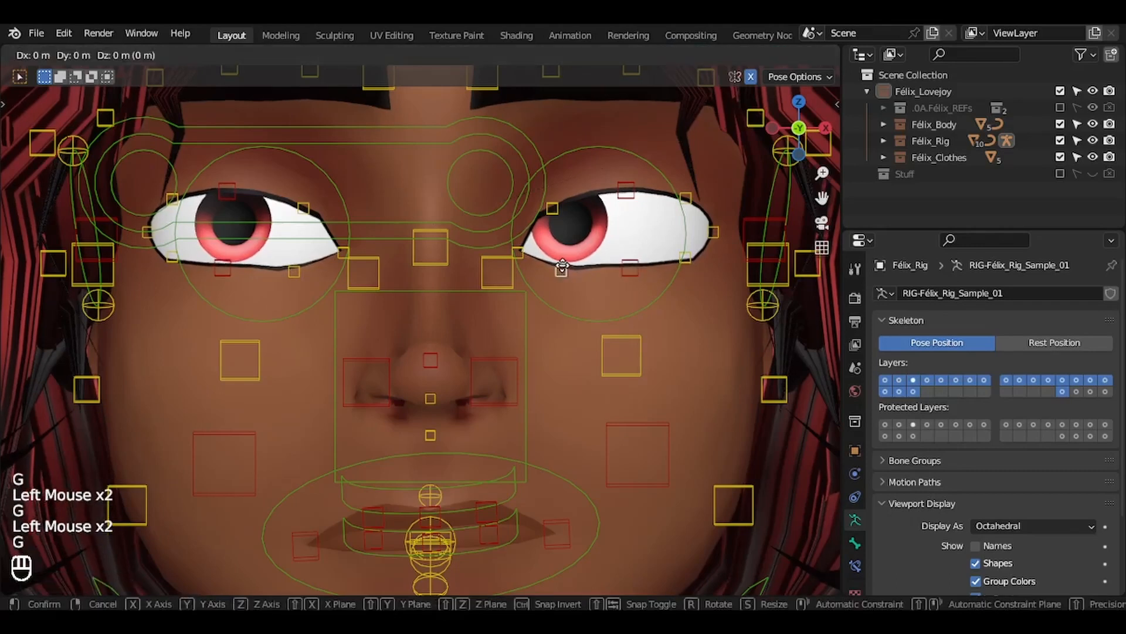
Move the left eye's middle upper-eyelid control slightly up.
left_click(622, 196)
key("g")
left_click(622, 191)
Frame the whole character with all controls deselected and examine the body pose from several angles.
scroll(622, 191, "down", 7, "ctrl")
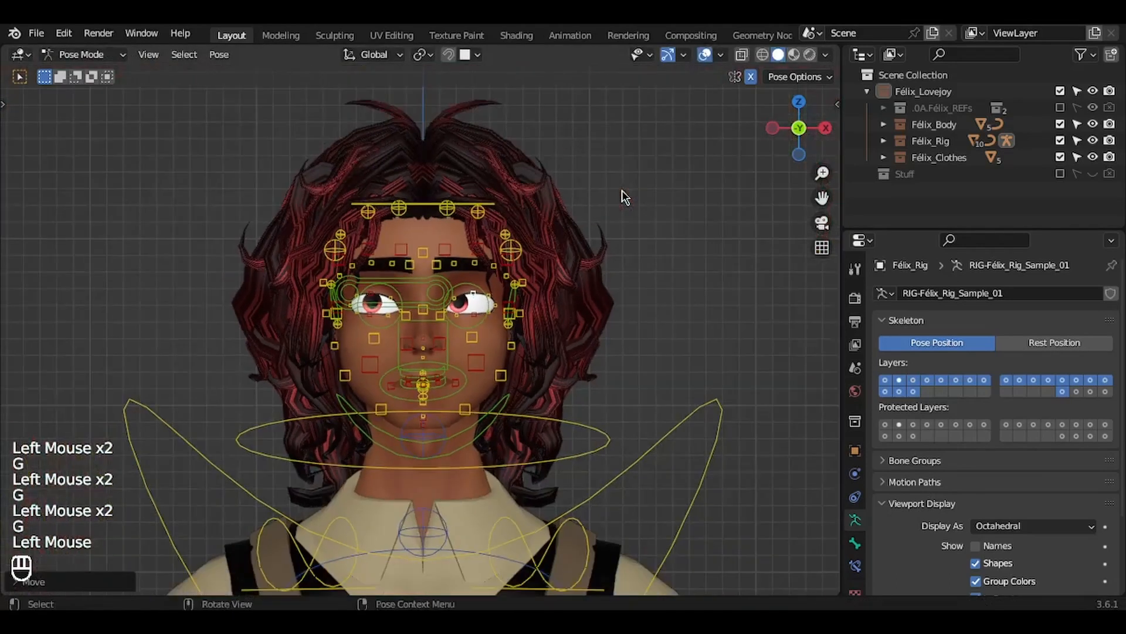
scroll(625, 198, "up", 3)
scroll(624, 197, "down", 8, "ctrl")
scroll(624, 197, "down", 3, "shift")
key("a")
key("KP_Decimal")
key("a")
key("a")
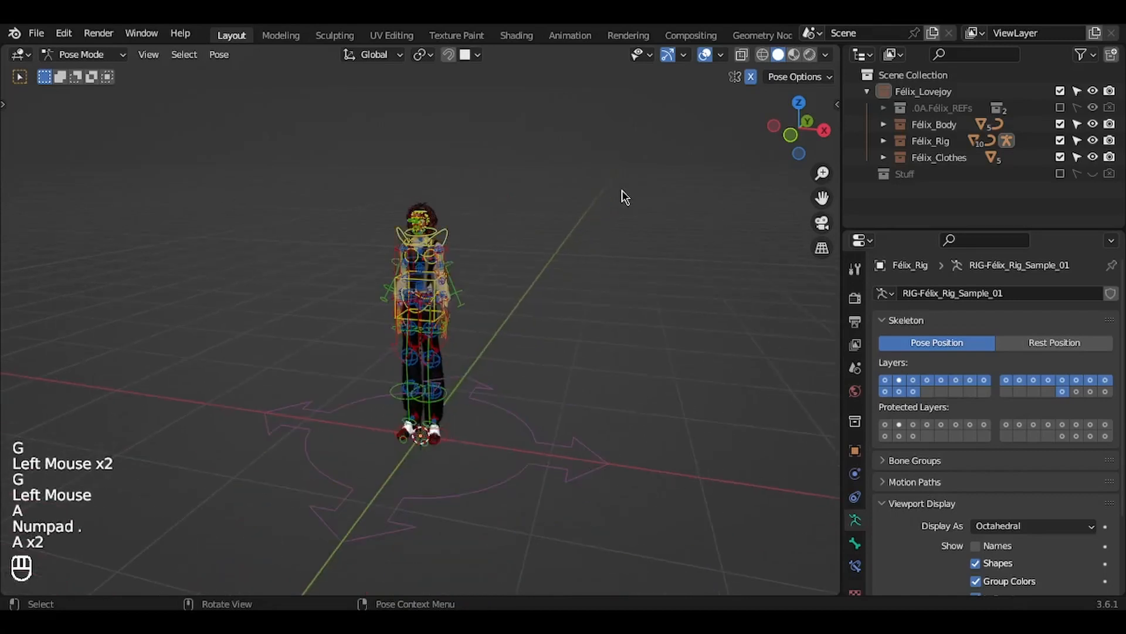
scroll(626, 198, "left", 3)
scroll(623, 190, "left", 1)
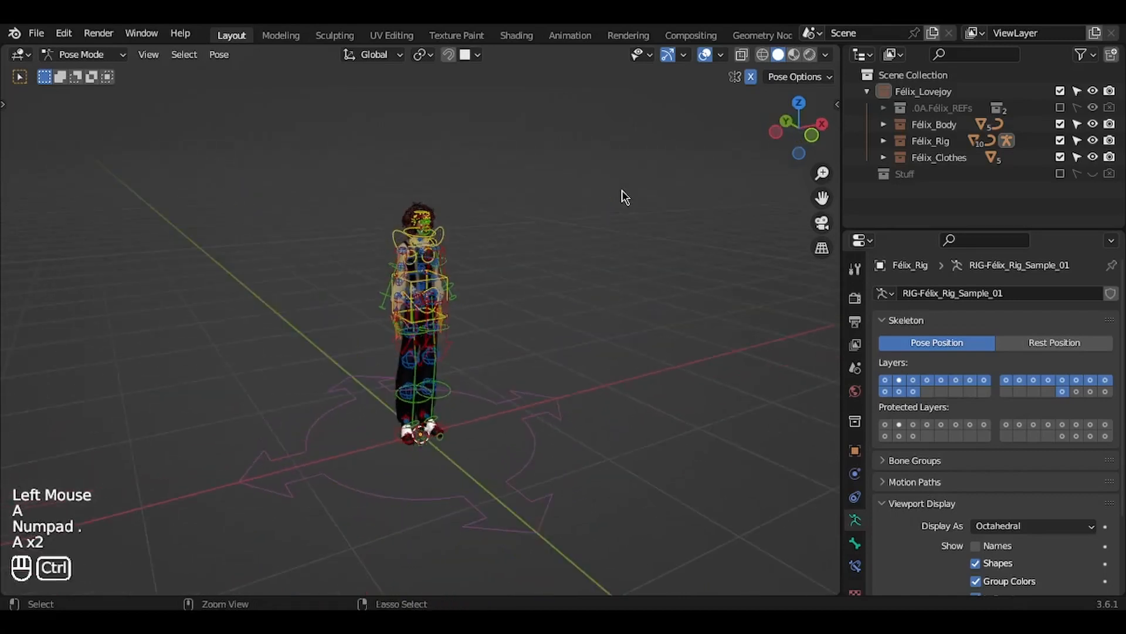
scroll(623, 191, "up", 4, "ctrl")
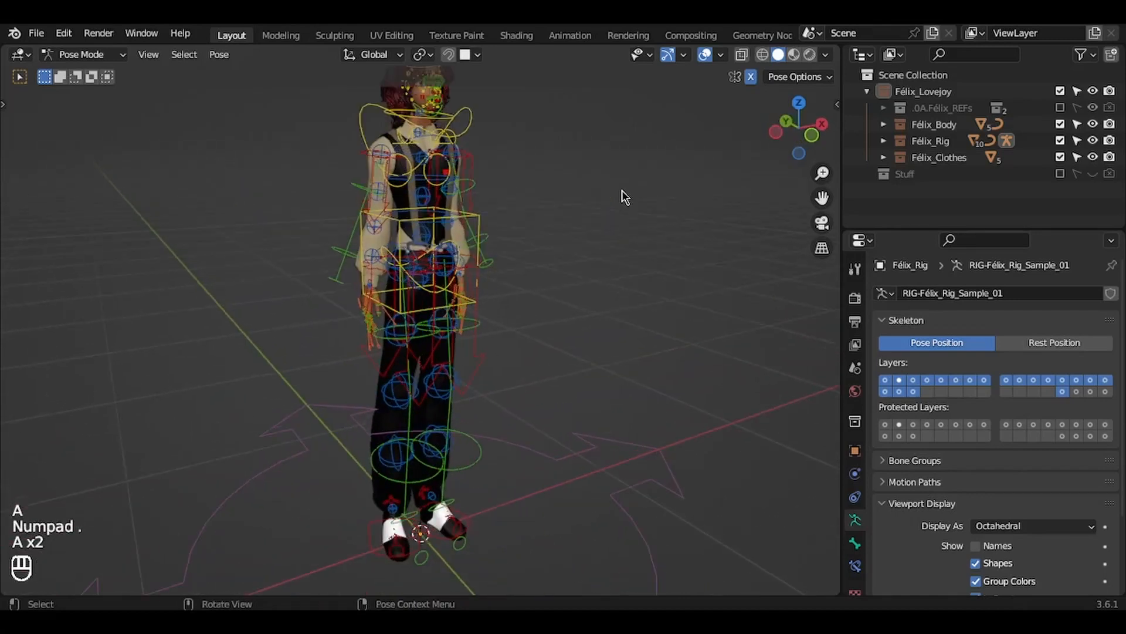
scroll(622, 190, "down", 1, "ctrl")
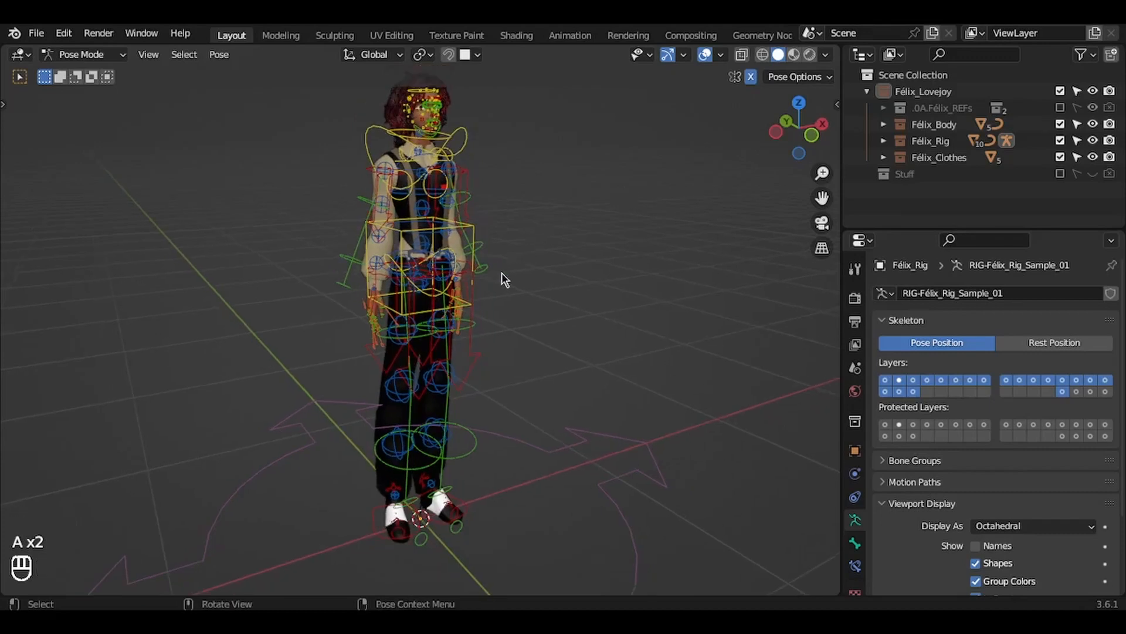
scroll(512, 499, "right", 4)
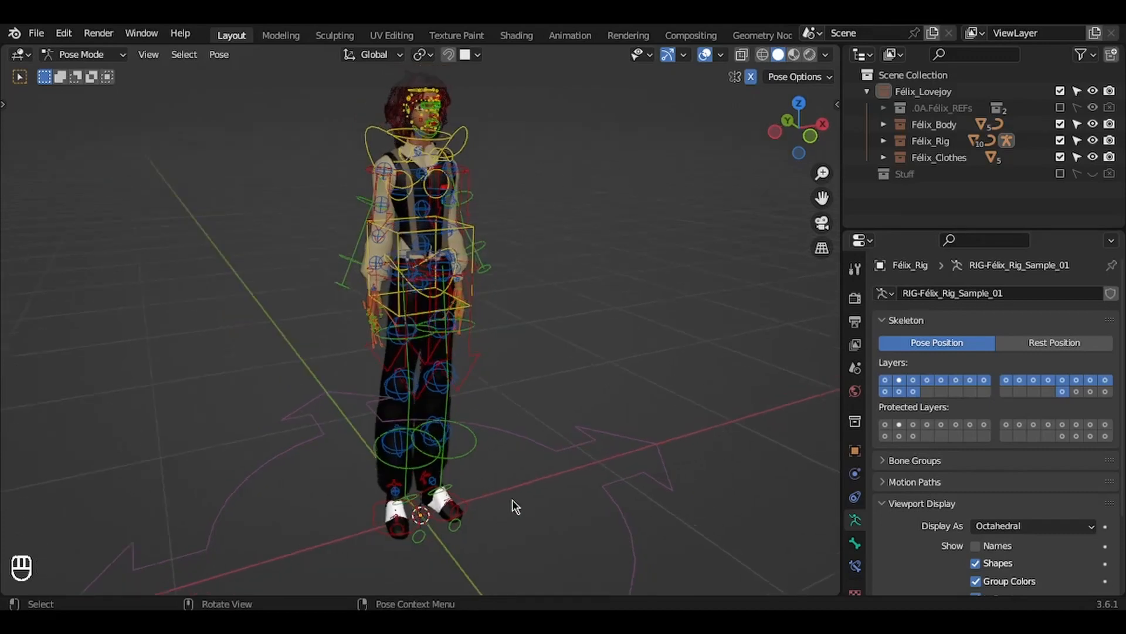
Rotate the left foot control about 4° around the global Z axis so the toes turn slightly inward.
left_click(467, 508)
key("r")
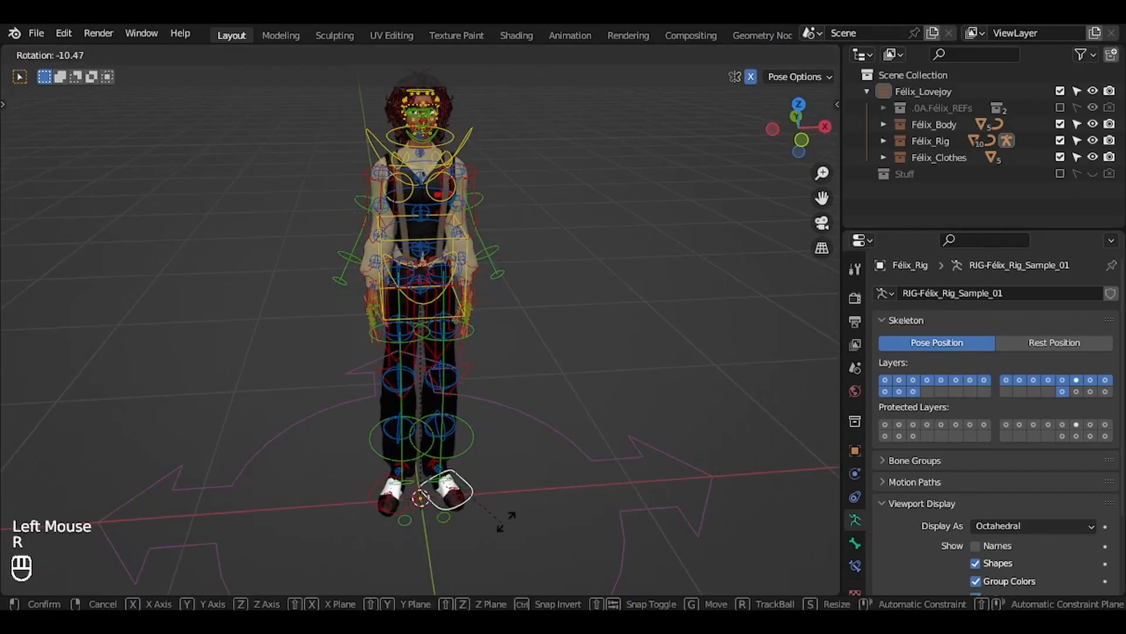
key("z")
key("Escape")
key("r")
key("z")
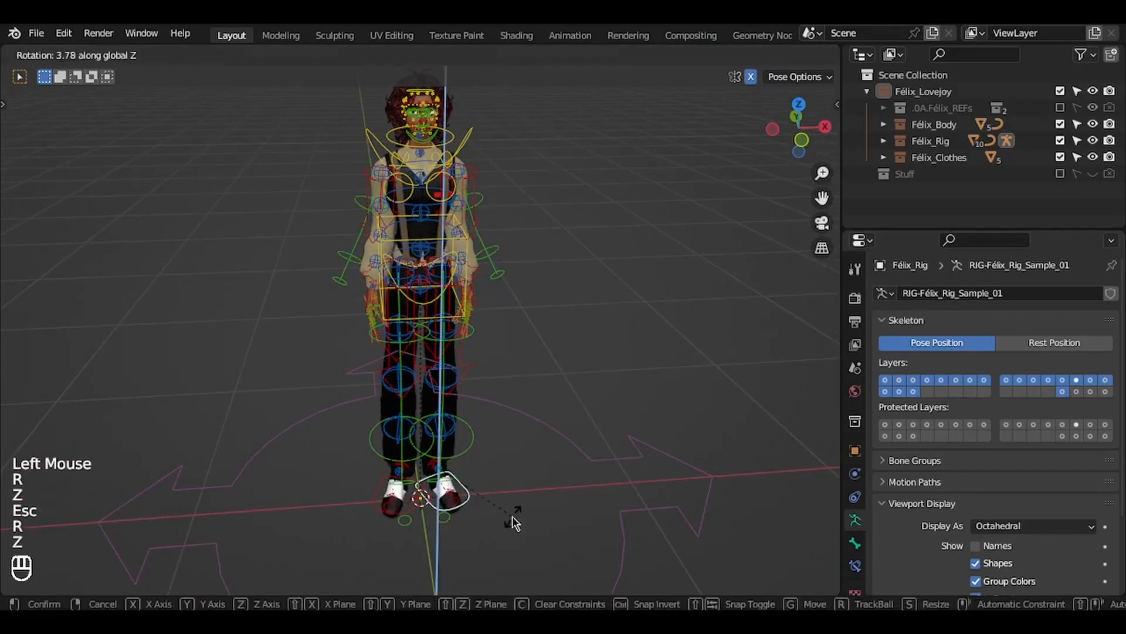
left_click(512, 516)
Move the left foot control about 0.011 m inward along the global X axis.
key("g")
key("x")
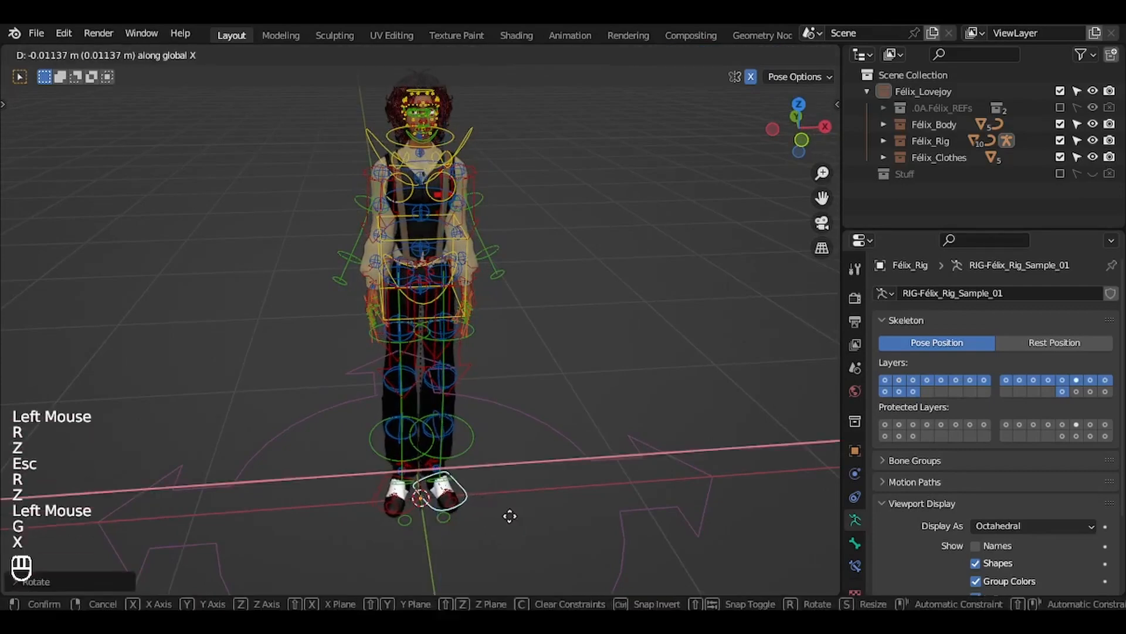
left_click(509, 515)
Rotate the curved hip control slightly in the front view so the character's left hip sits lower.
scroll(509, 515, "right", 10)
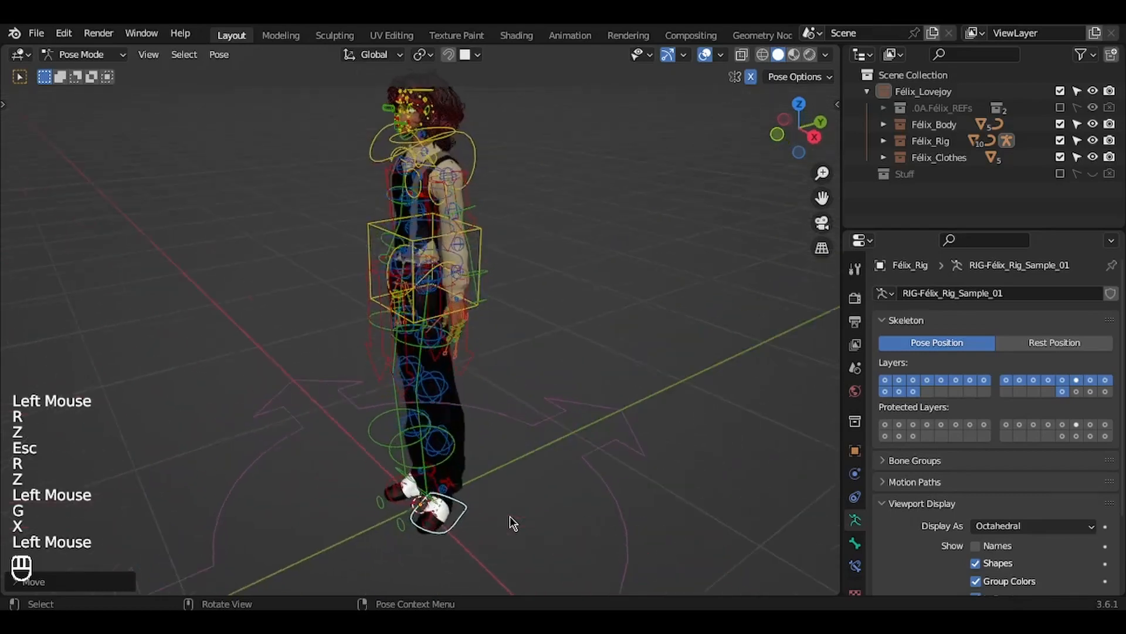
scroll(509, 516, "down", 2, "ctrl")
scroll(509, 516, "right", 5)
scroll(509, 516, "left", 10)
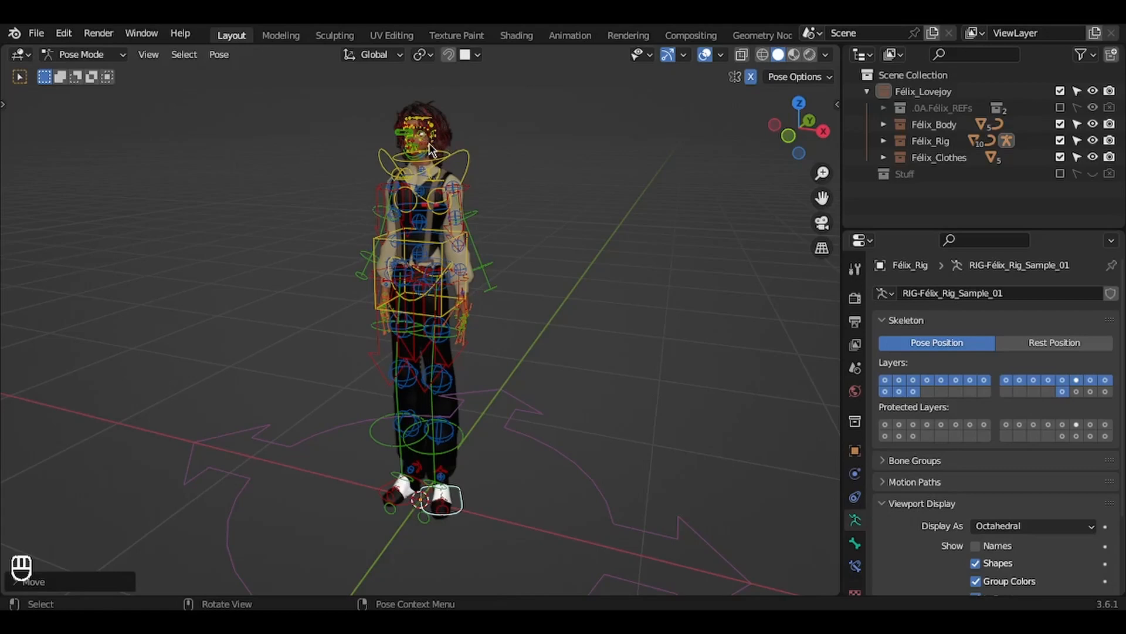
left_click(459, 161)
key("KP_1")
scroll(459, 161, "up", 3)
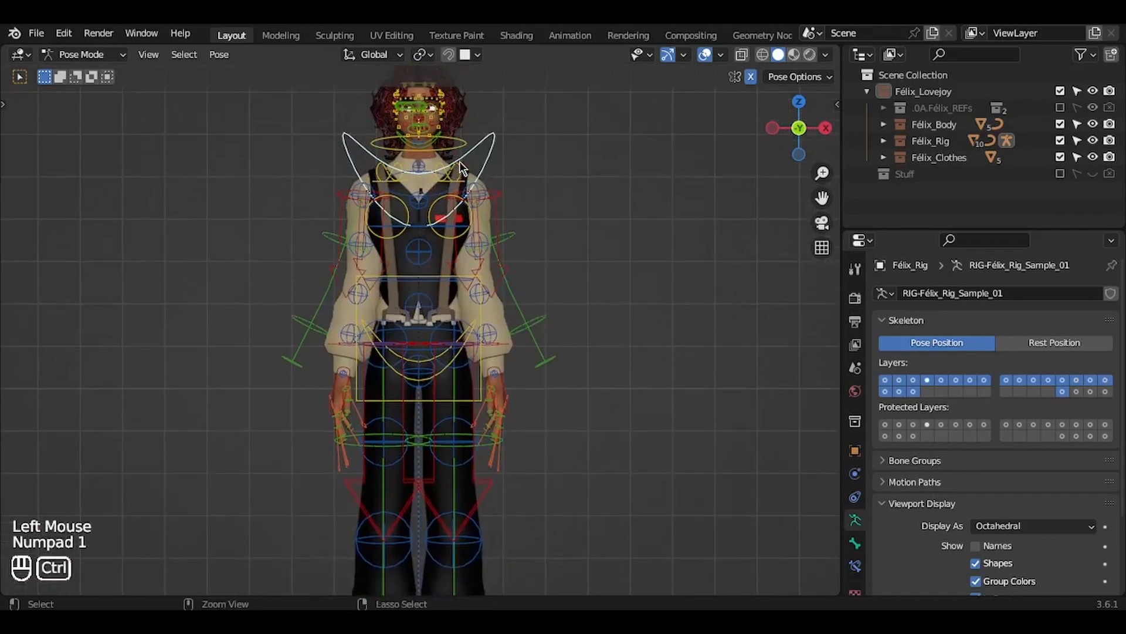
scroll(460, 160, "up", 5)
left_click(458, 407)
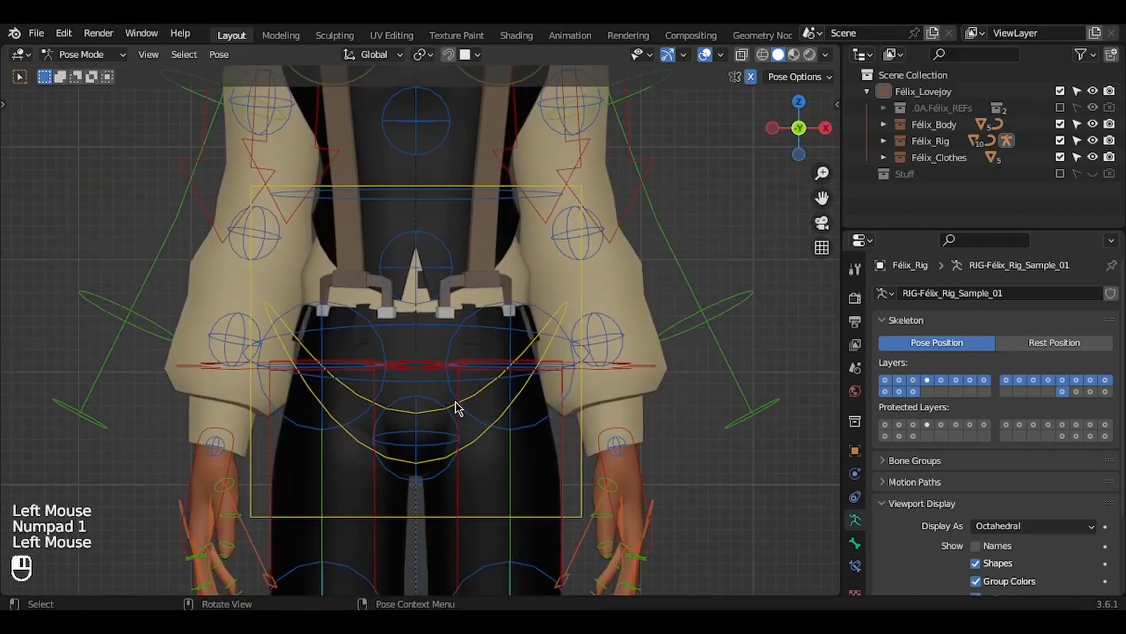
left_click(472, 402)
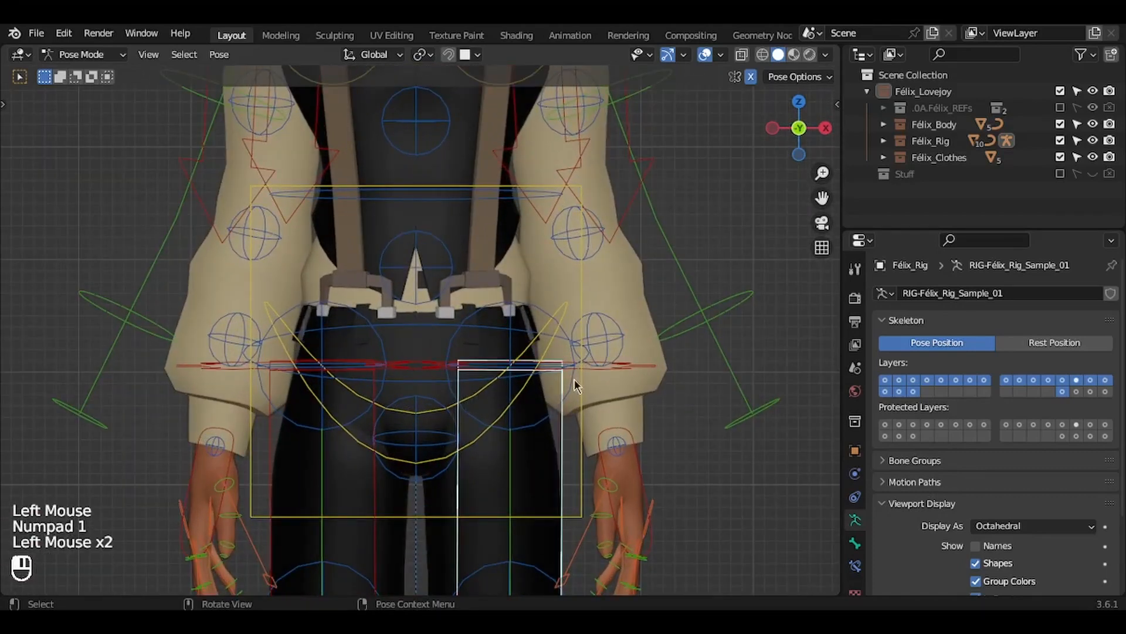
key("r")
left_click(663, 391)
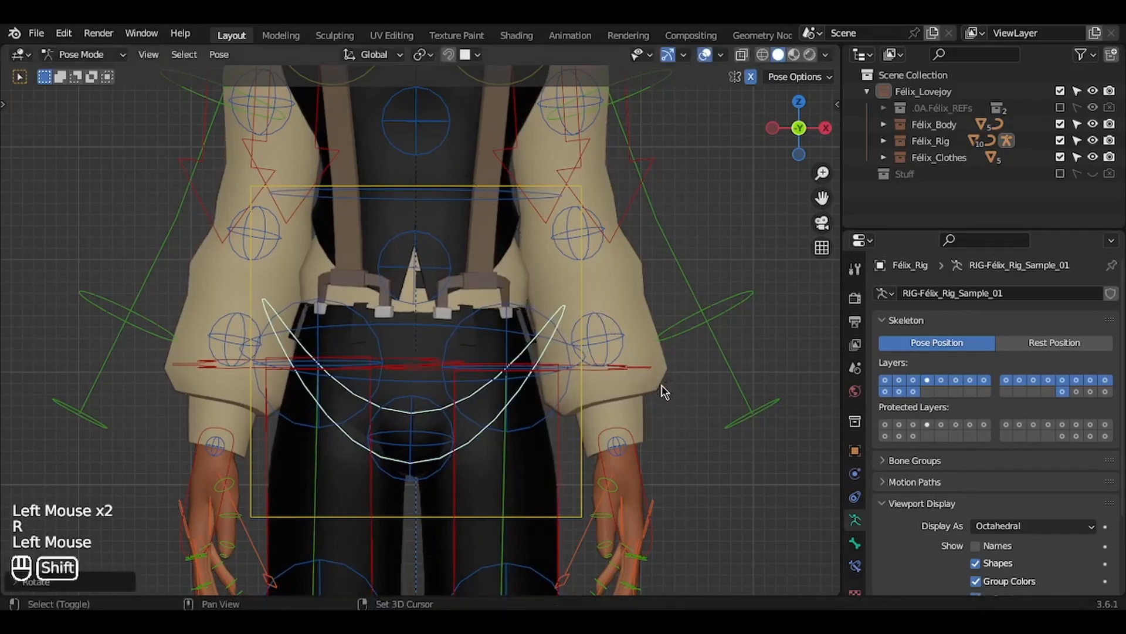
Rotate the large curved chest control about 1.2° in the front view so the character's left shoulder sits higher.
scroll(665, 390, "up", 10, "shift")
left_click(609, 209)
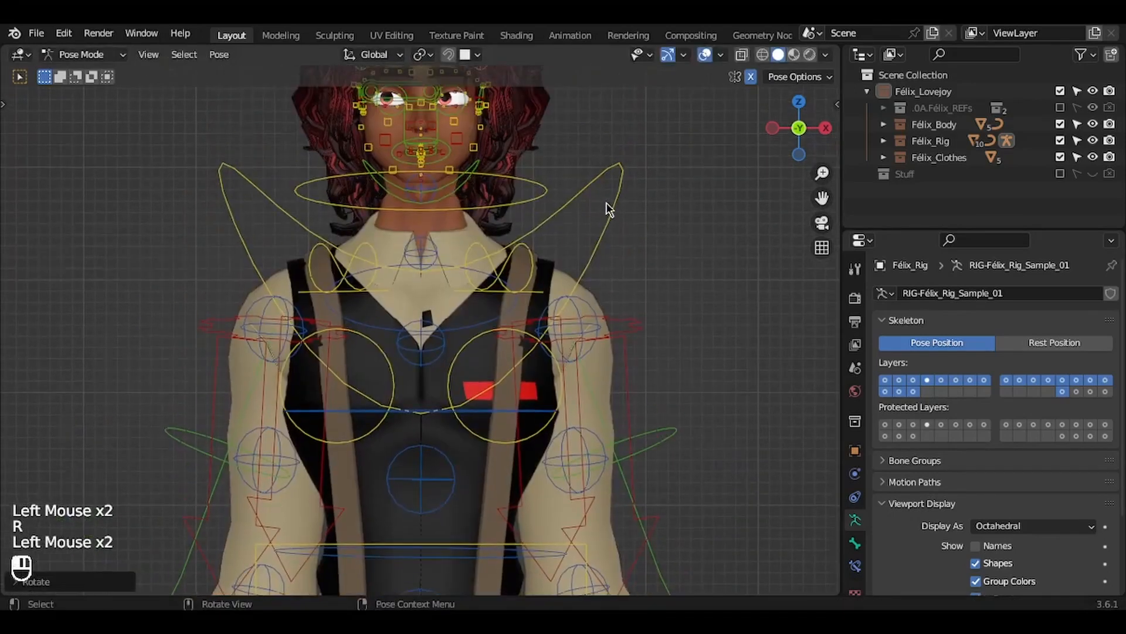
key("r")
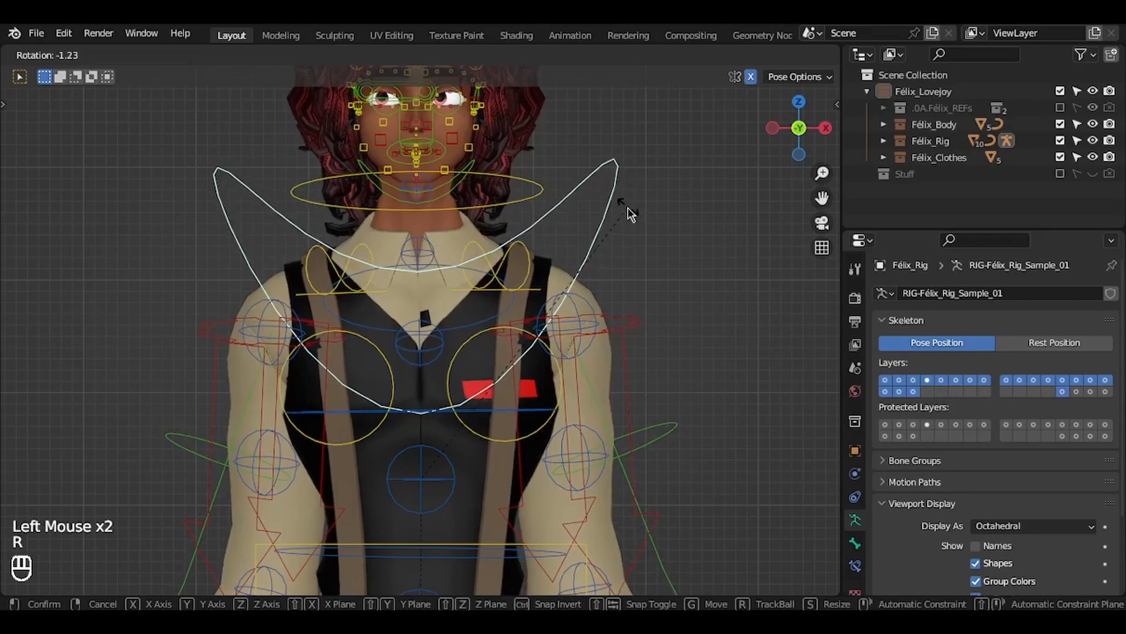
left_click(627, 207)
Adjust the chest control's rotation very slightly in the right side view.
key("KP_3")
scroll(628, 207, "down", 3, "ctrl")
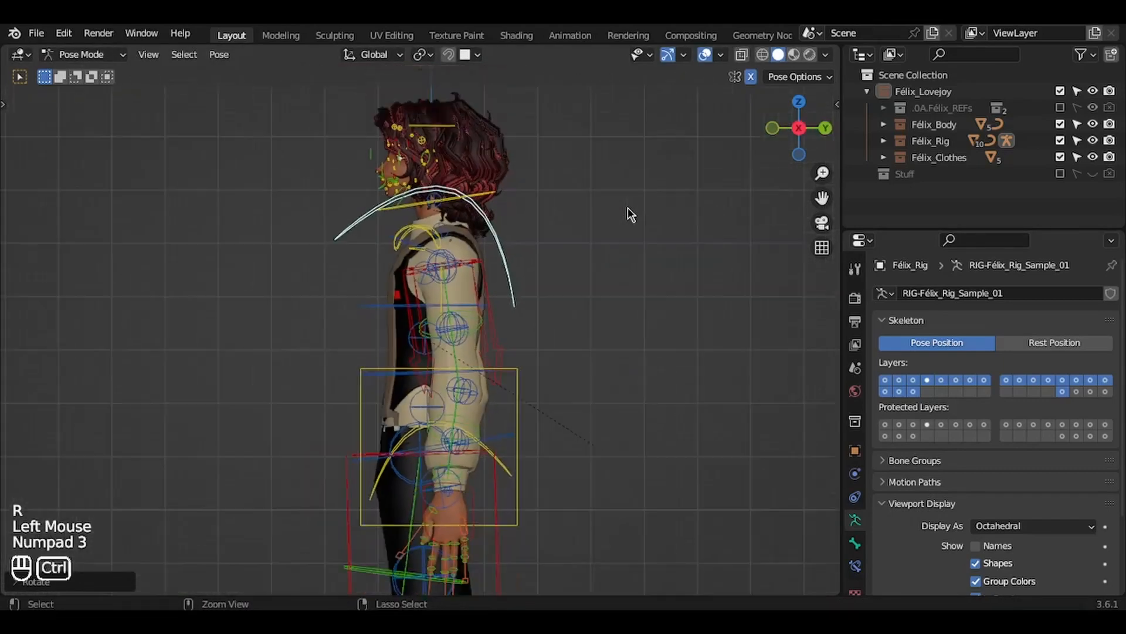
scroll(627, 210, "up", 2)
key("KP_3")
key("r")
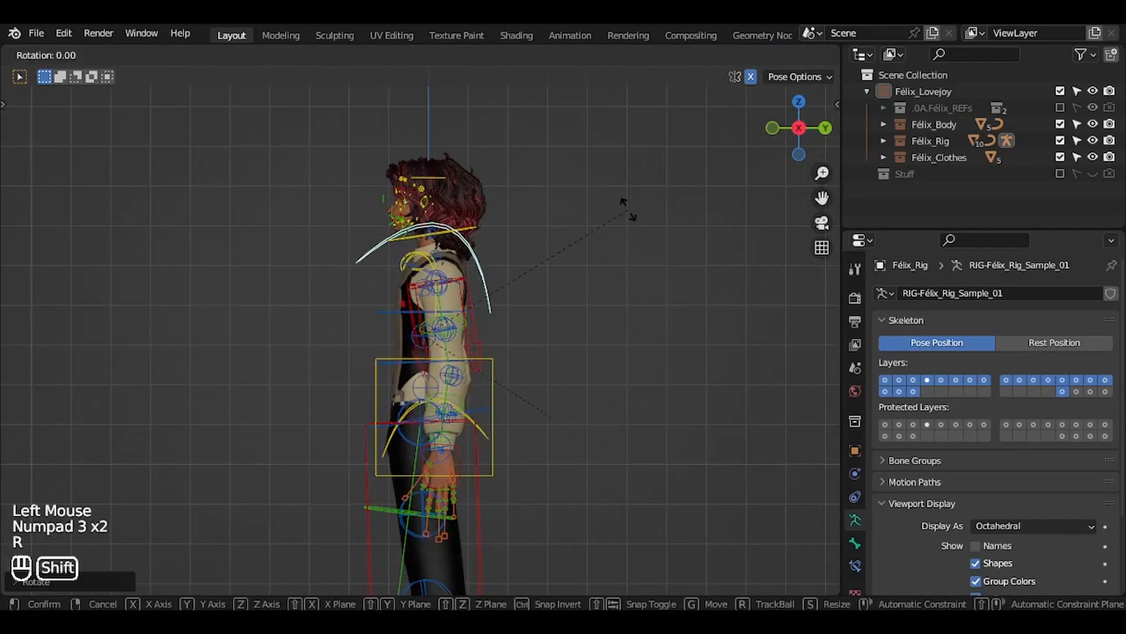
left_click(607, 194, "shift")
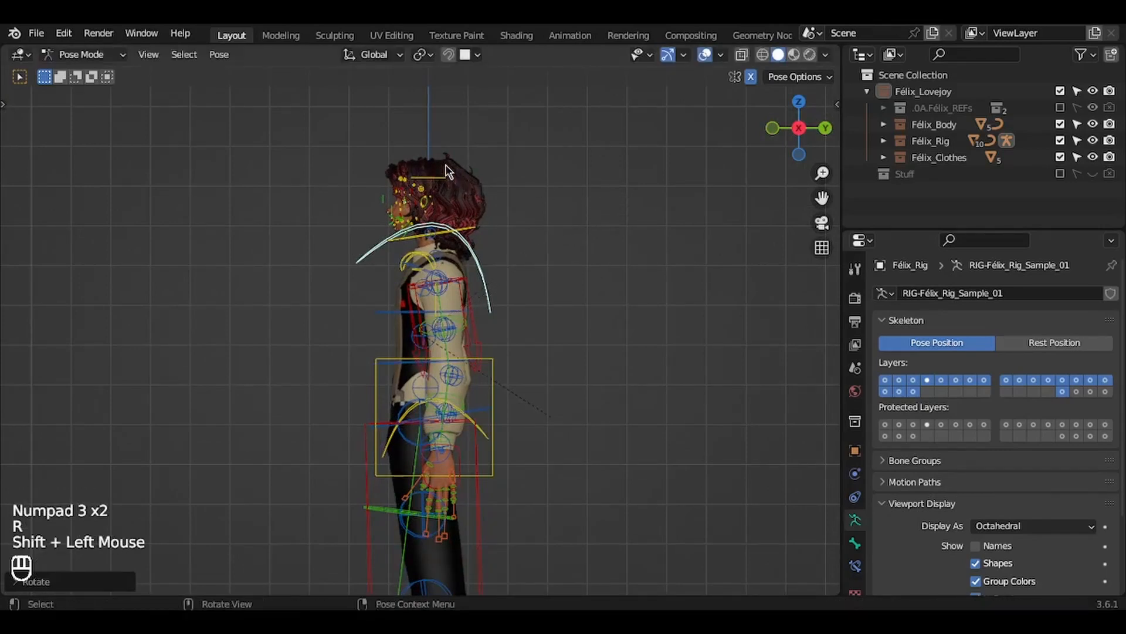
Rotate the head control slightly in the top view so the face turns toward the character's right.
left_click(455, 182)
key("r")
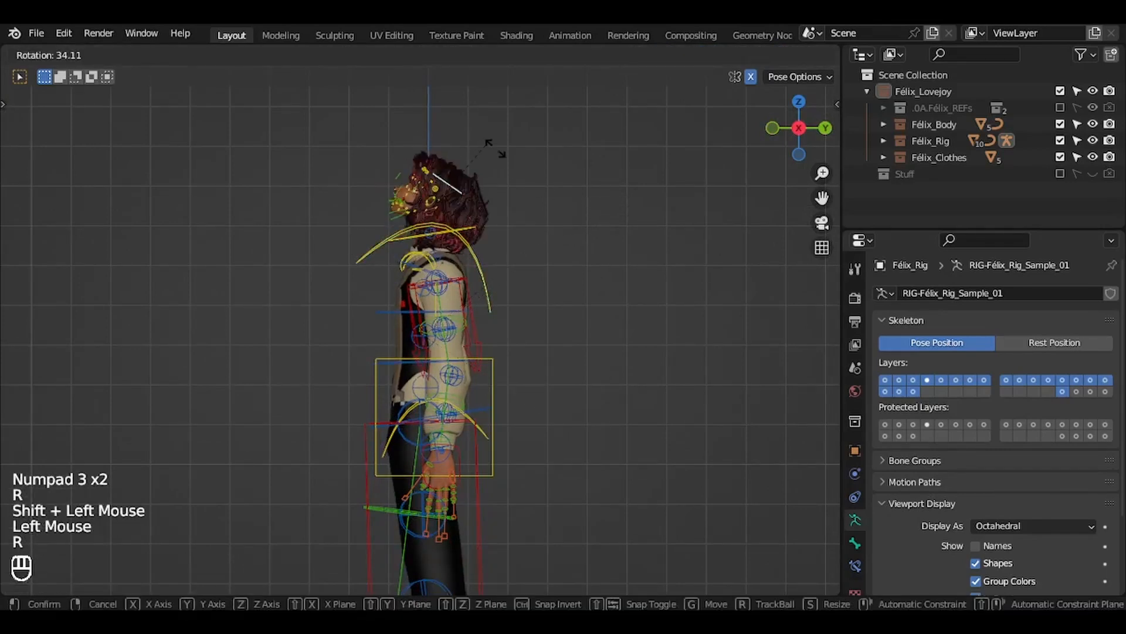
key("Escape")
key("KP_7")
key("r")
key("Escape")
key("r")
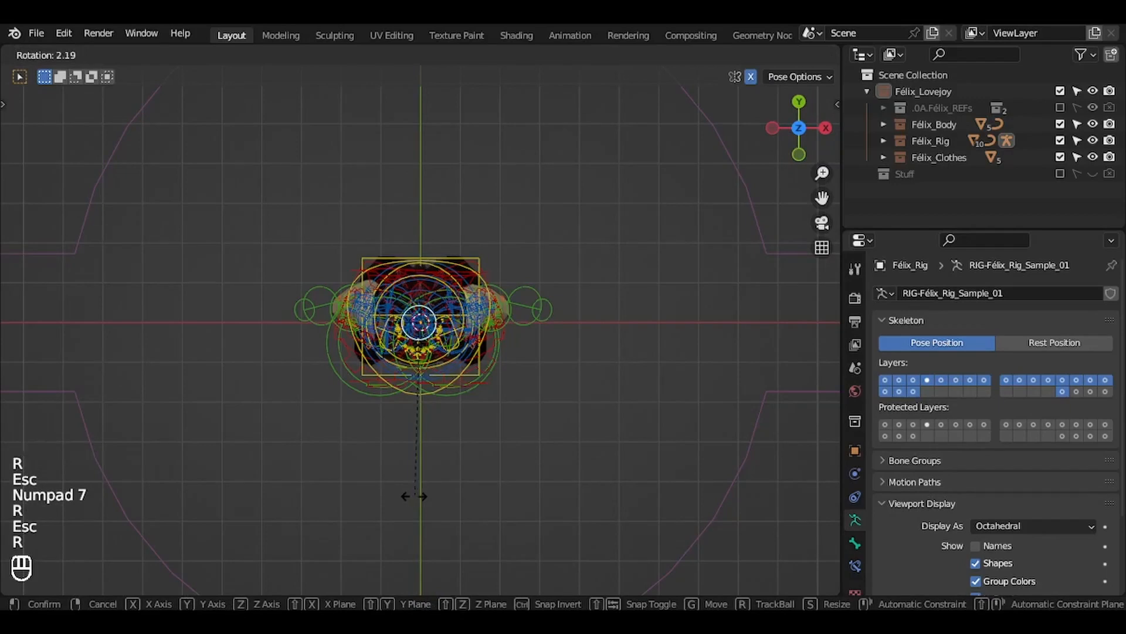
left_click(411, 497)
middle_click_drag(411, 497, 455, 493)
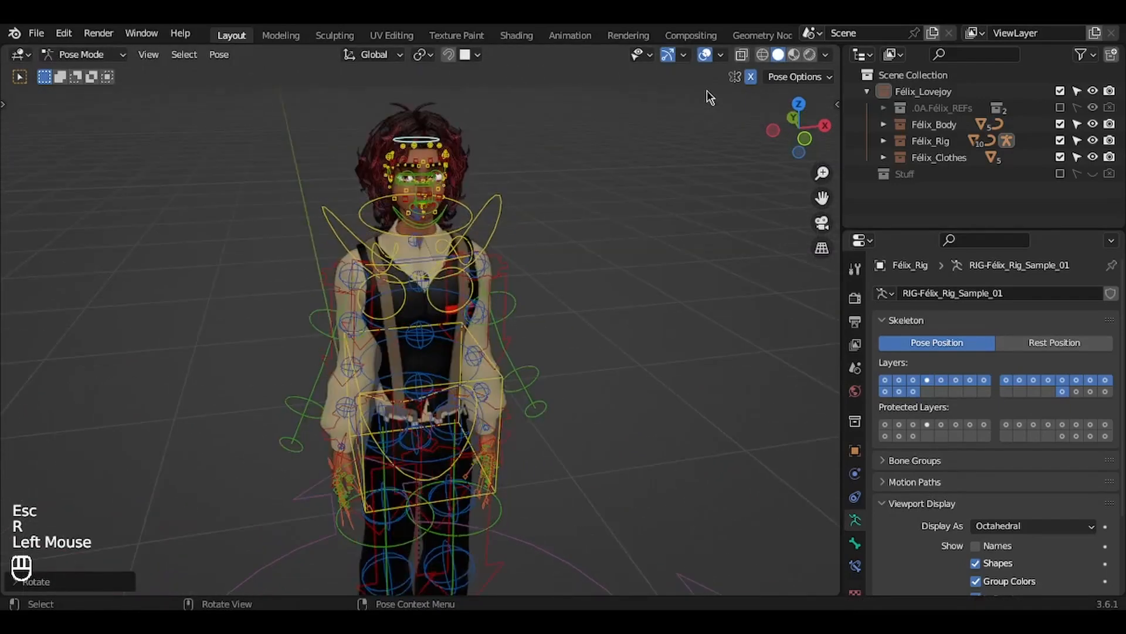
Hide the viewport overlays to examine the full character pose without rig controls, and show them again.
left_click(707, 58)
middle_click_drag(669, 201, 671, 205, "ctrl")
right_click(669, 201, "ctrl")
key("a")
key("KP_Decimal")
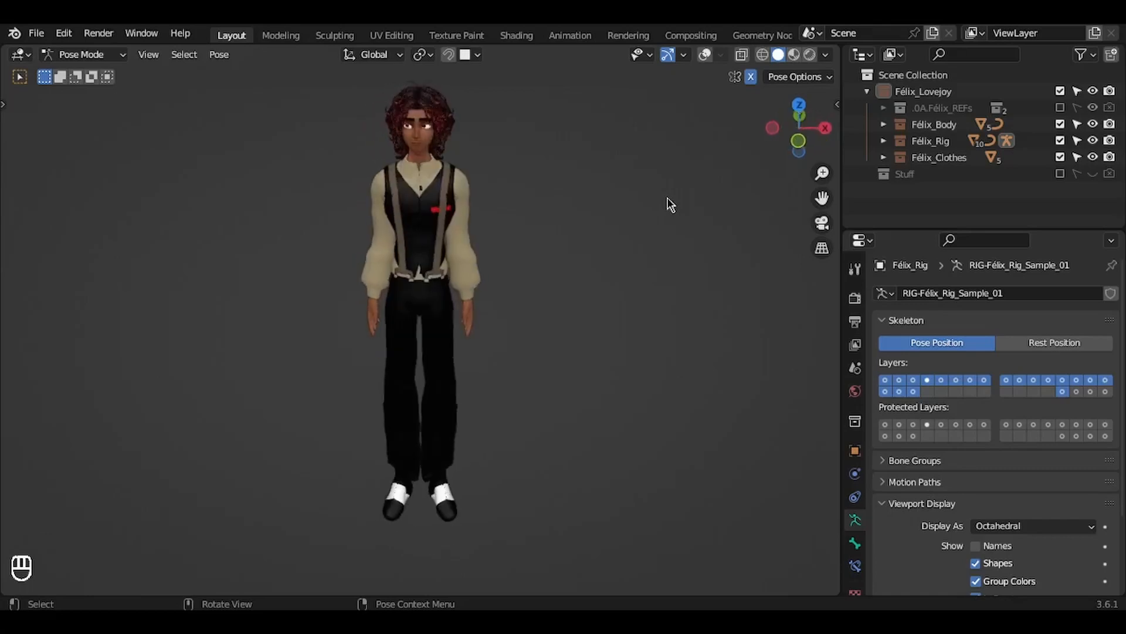
key("shift+alt+z")
Deselect all controls and examine the character's pose from the side, the front and an angled view.
key("KP_3")
key("a")
key("a")
key("KP_1")
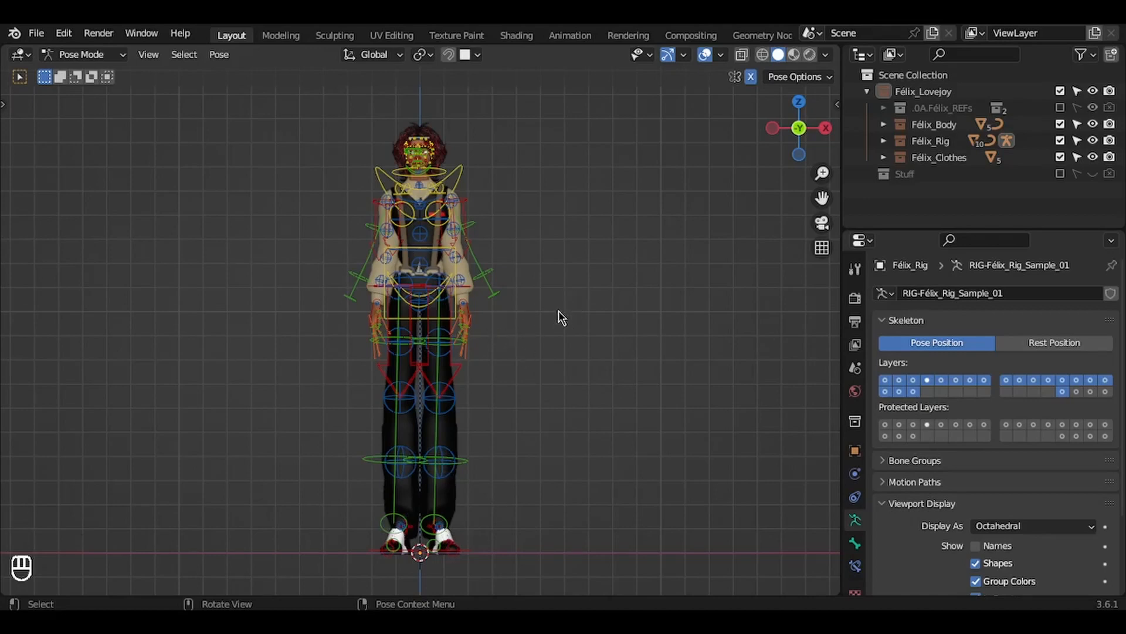
scroll(558, 311, "down", 2, "ctrl")
scroll(558, 311, "left", 5)
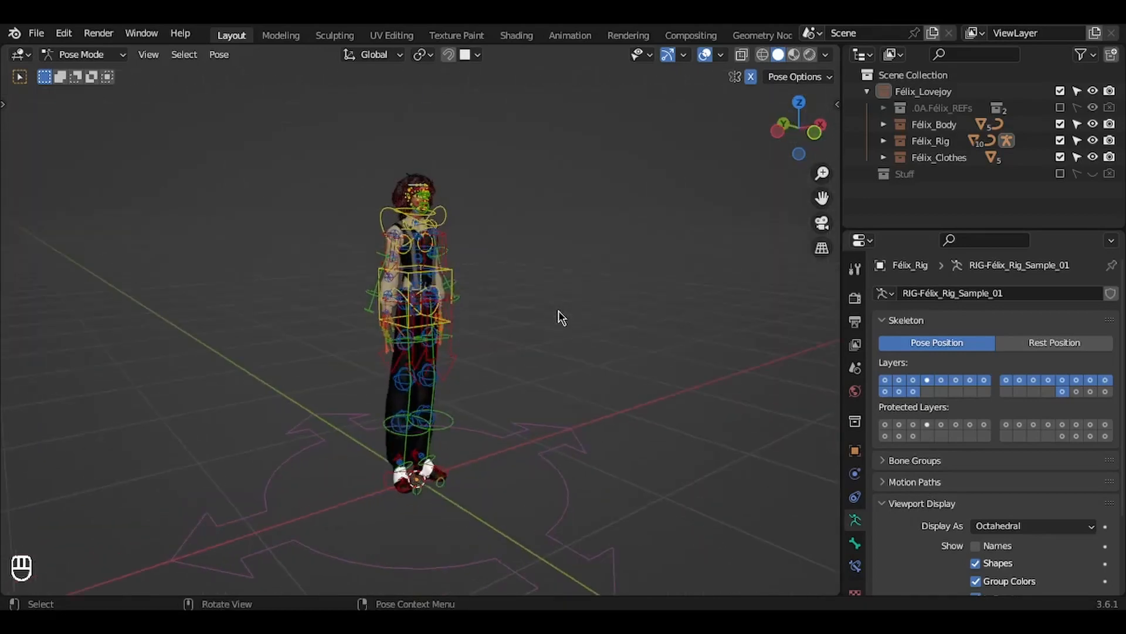